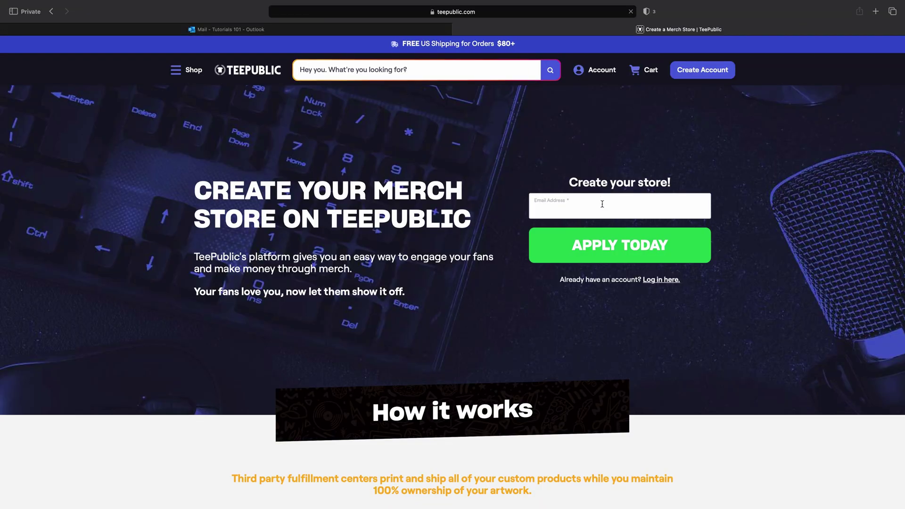
# - Load the teepublic.com homepage from the Google search results for teepublic
pyautogui.click(601, 203)
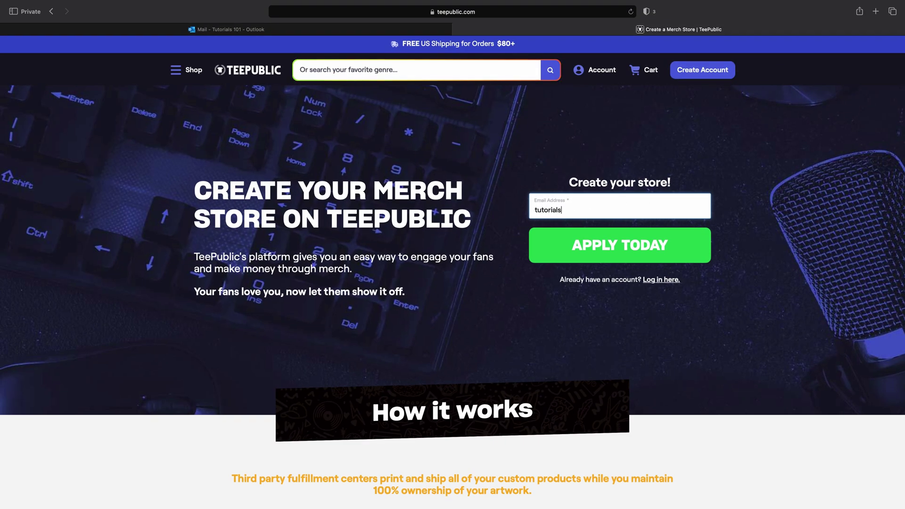
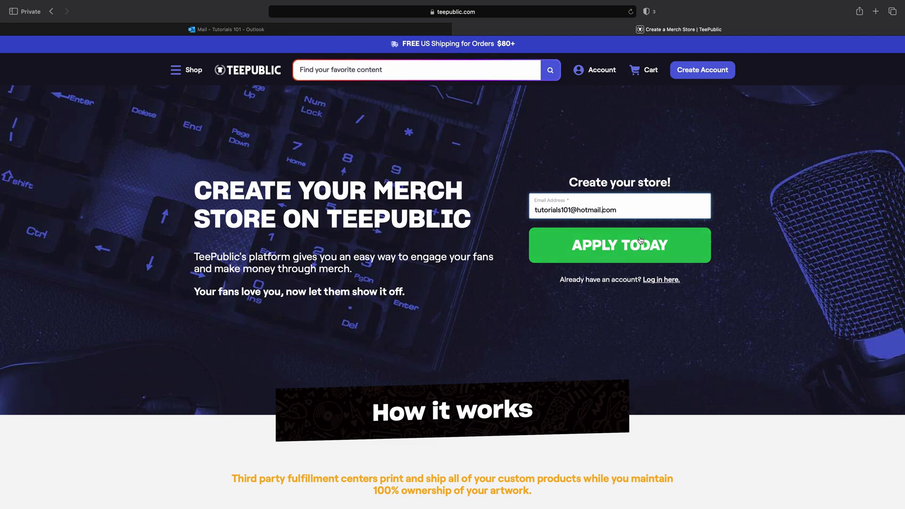
pyautogui.click(639, 240)
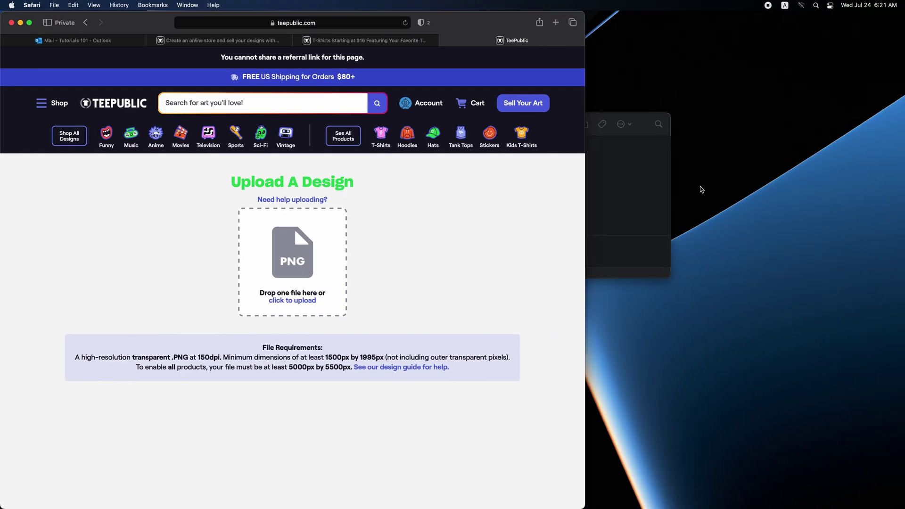
pyautogui.moveTo(585, 184)
pyautogui.mouseDown()
pyautogui.moveTo(283, 243)
pyautogui.moveTo(290, 244)
pyautogui.mouseUp()
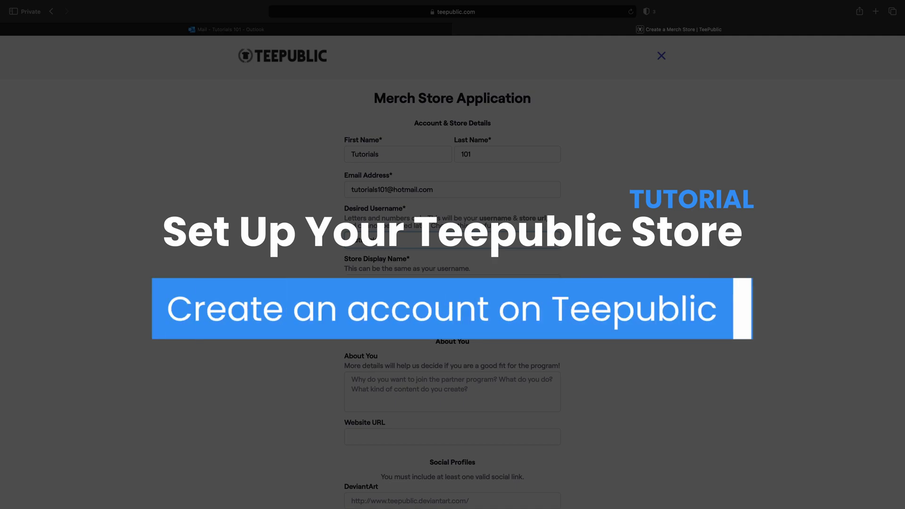
pyautogui.press('Tab')
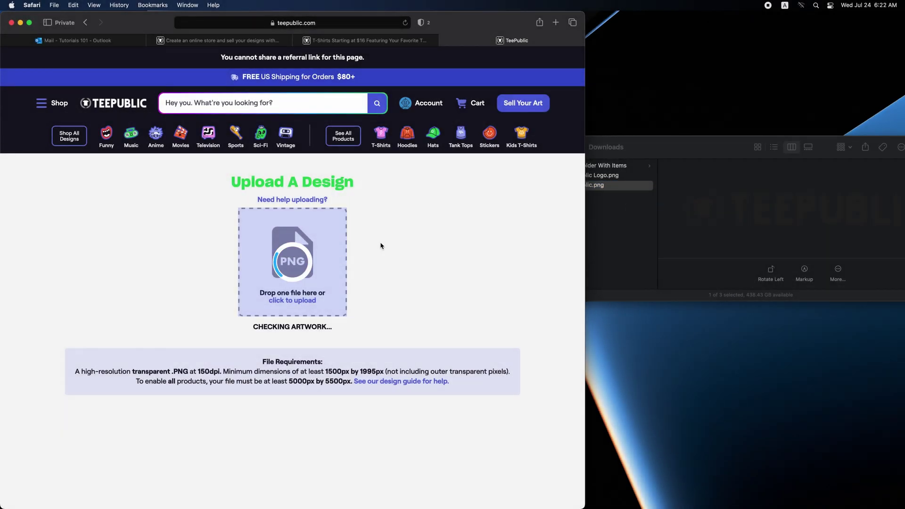
pyautogui.click(145, 387)
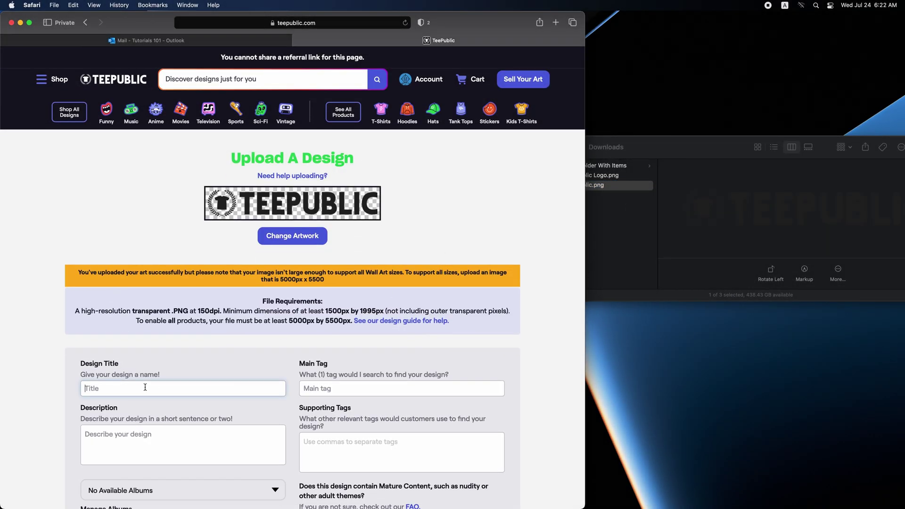
pyautogui.write('Design')
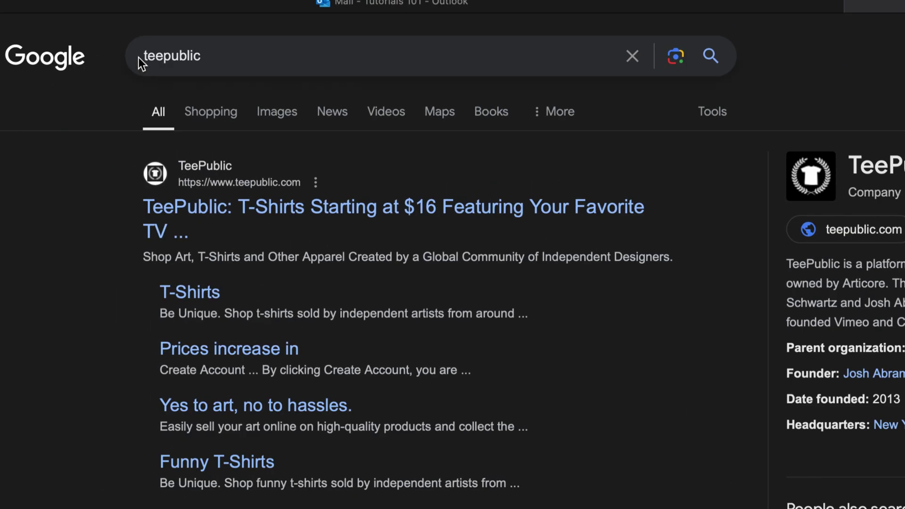
pyautogui.click(259, 204)
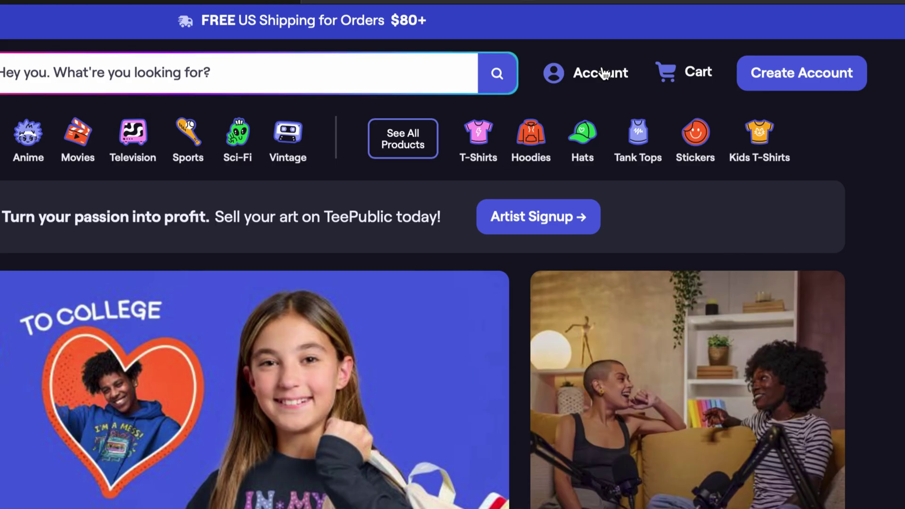
# - Check the account panel, then go to Create a Merch Store under About Us in the footer
pyautogui.click(601, 69)
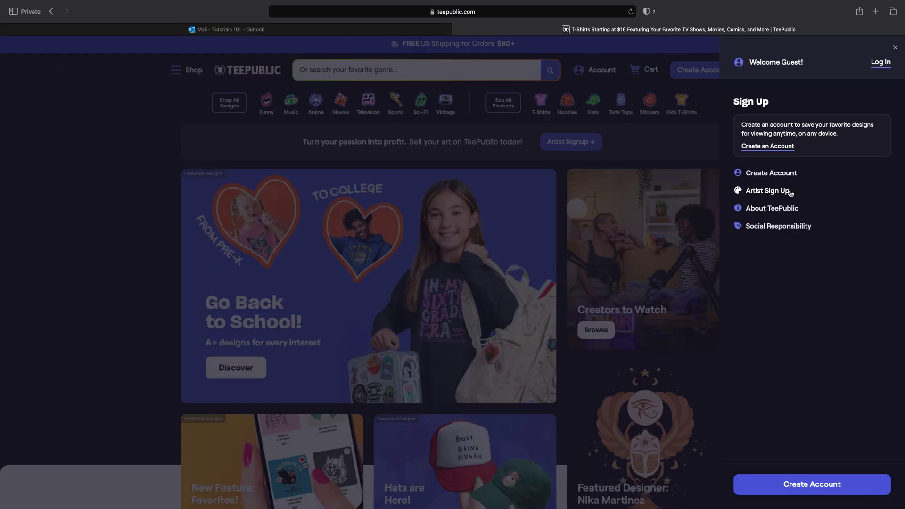
pyautogui.click(894, 48)
pyautogui.scroll(-5, 804, 255)
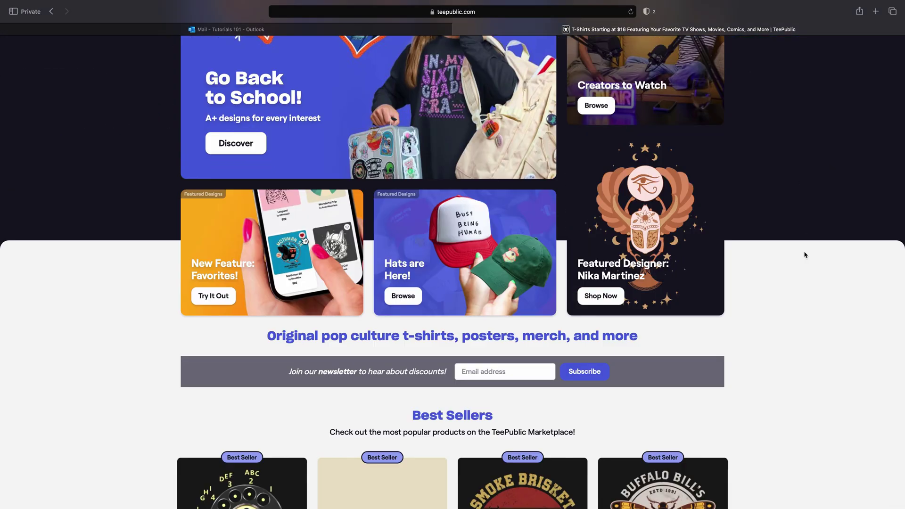
pyautogui.scroll(-10, 803, 254)
pyautogui.scroll(-5, 804, 254)
pyautogui.scroll(-10, 804, 254)
pyautogui.scroll(-10, 804, 255)
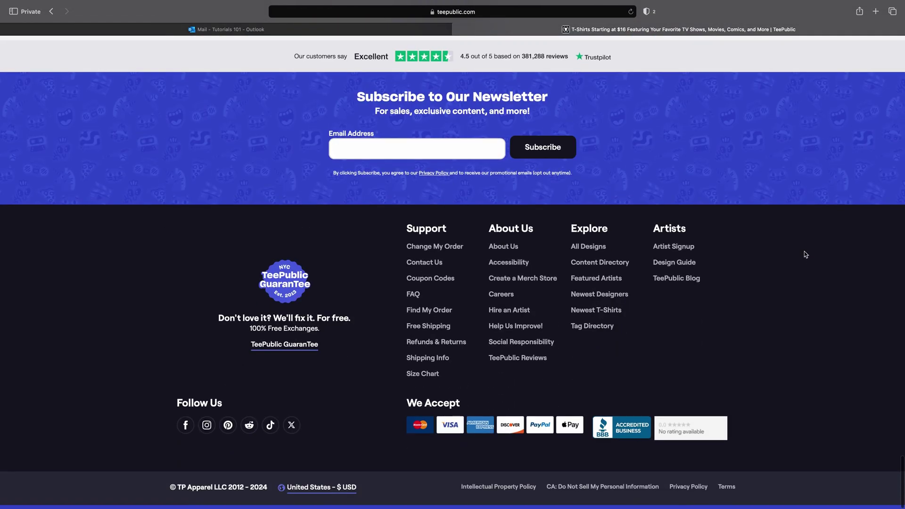
pyautogui.moveTo(491, 232); pyautogui.dragTo(534, 232)
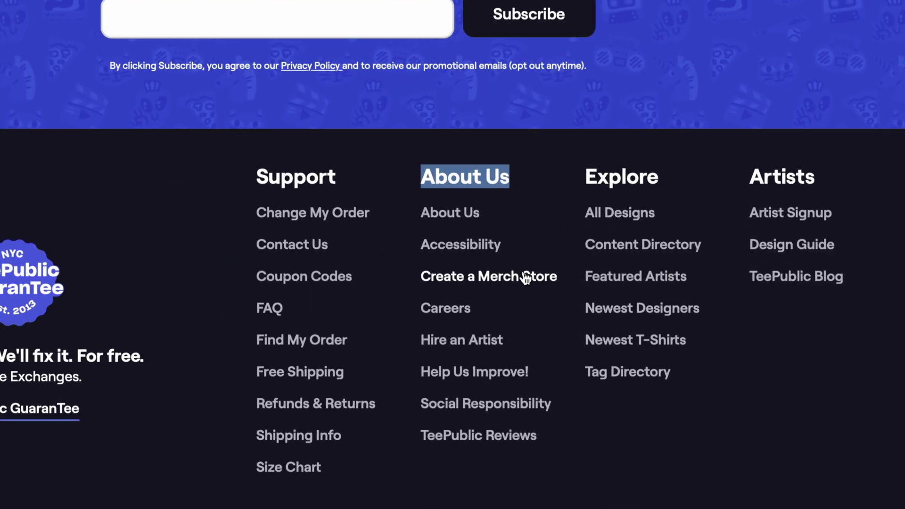
pyautogui.click(525, 278)
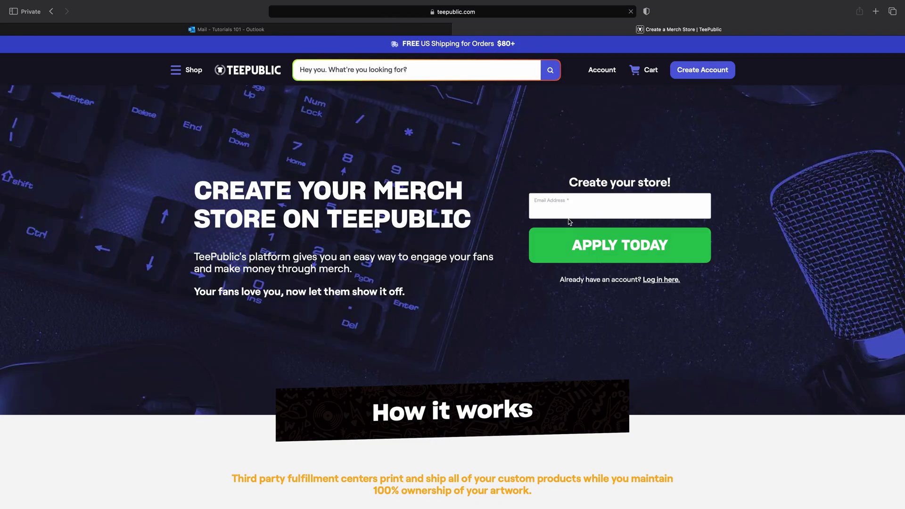
# - Enter the sign-up email with its typo corrected and apply for a merch store
pyautogui.click(606, 204)
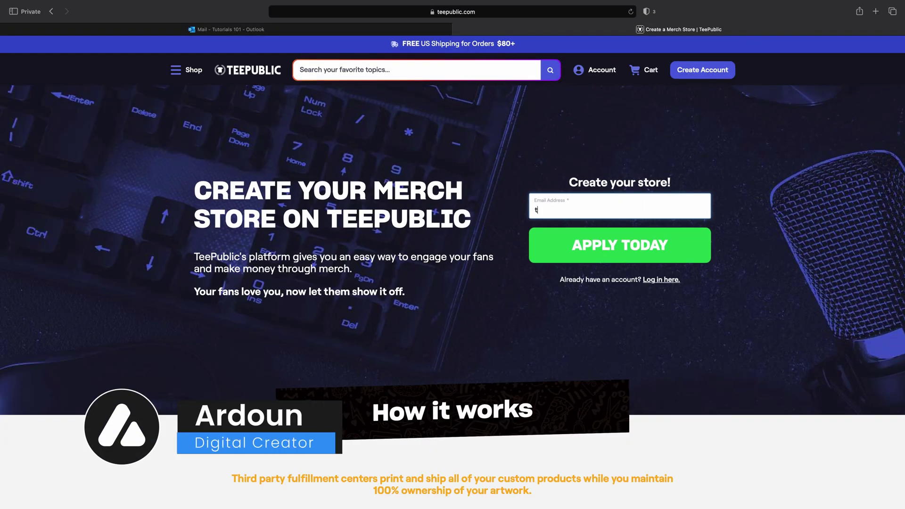
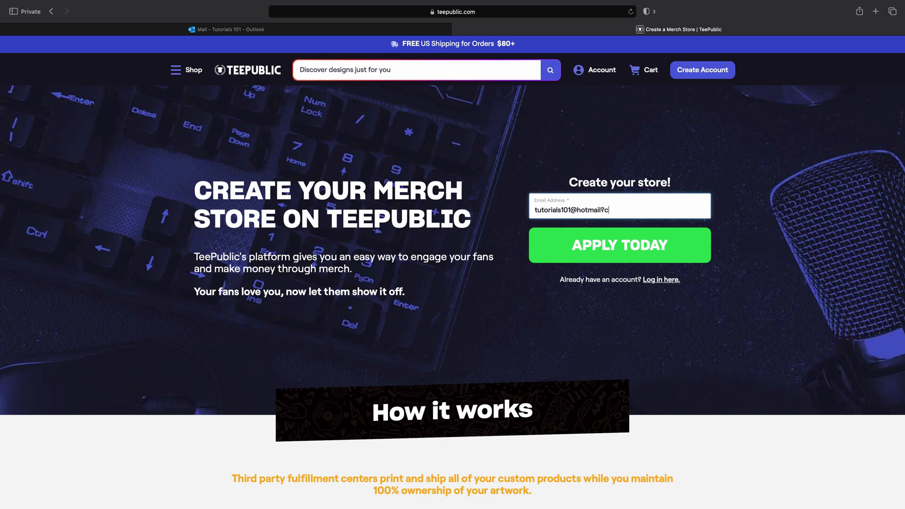
pyautogui.press('Left')
pyautogui.press('Left')
pyautogui.press('Left')
pyautogui.press('BackSpace')
pyautogui.write('.')
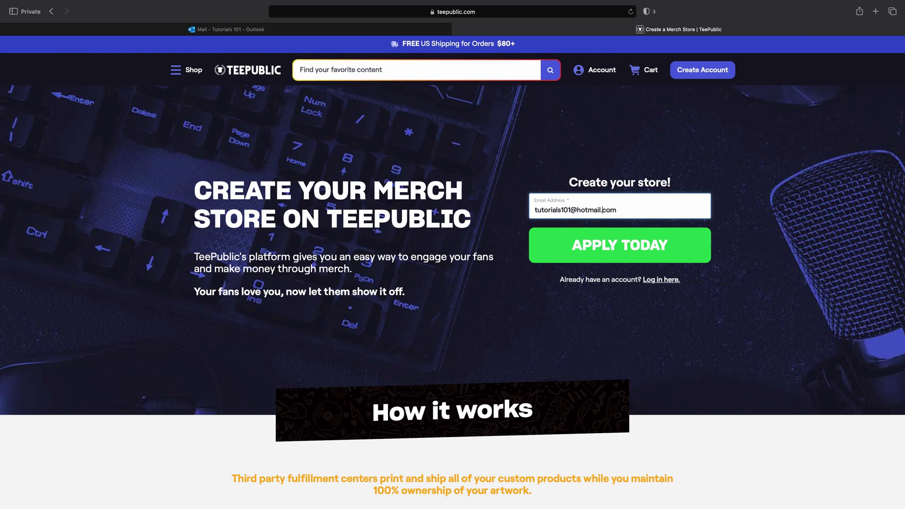
pyautogui.click(655, 247)
# - Enter first name, last name, desired username and store display name Tutorials 101
pyautogui.click(421, 156)
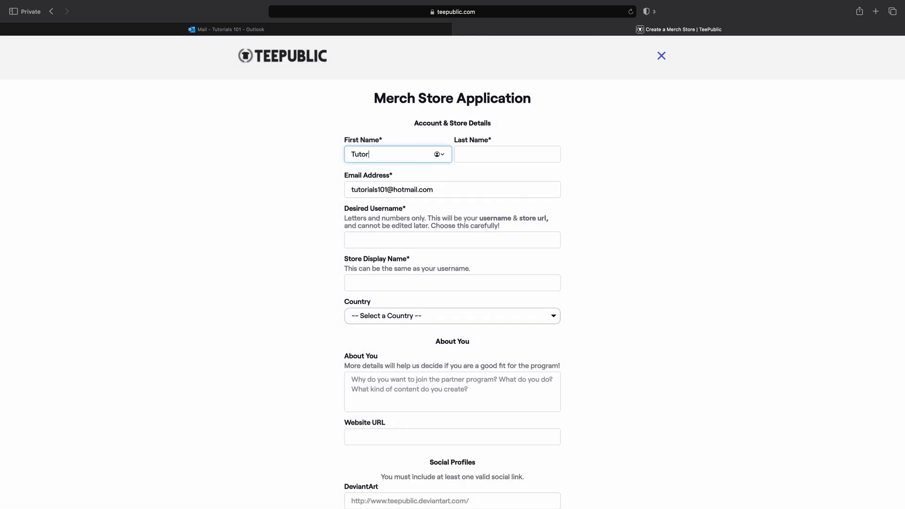
pyautogui.click(491, 153)
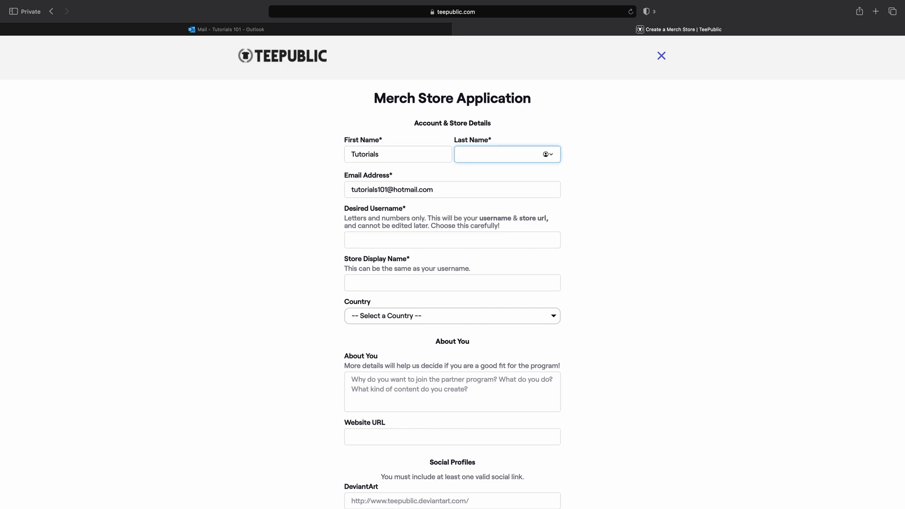
pyautogui.click(428, 244)
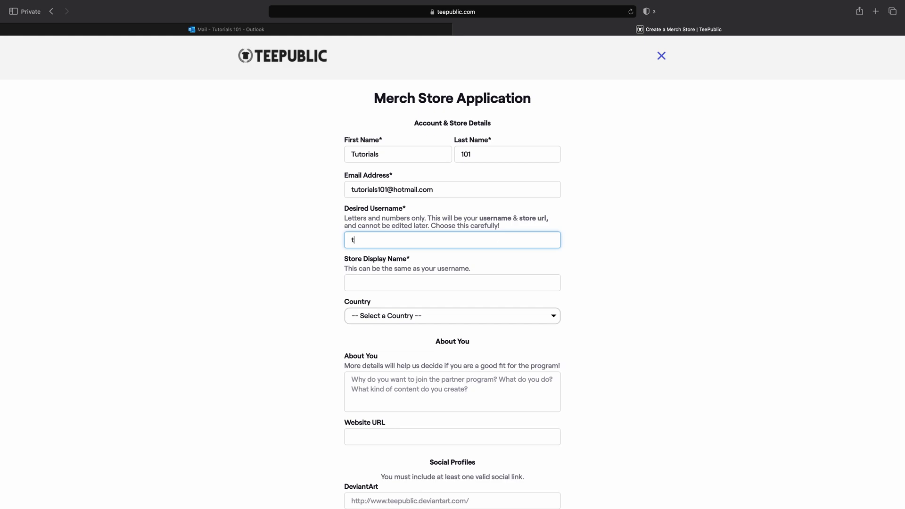
pyautogui.write('ri')
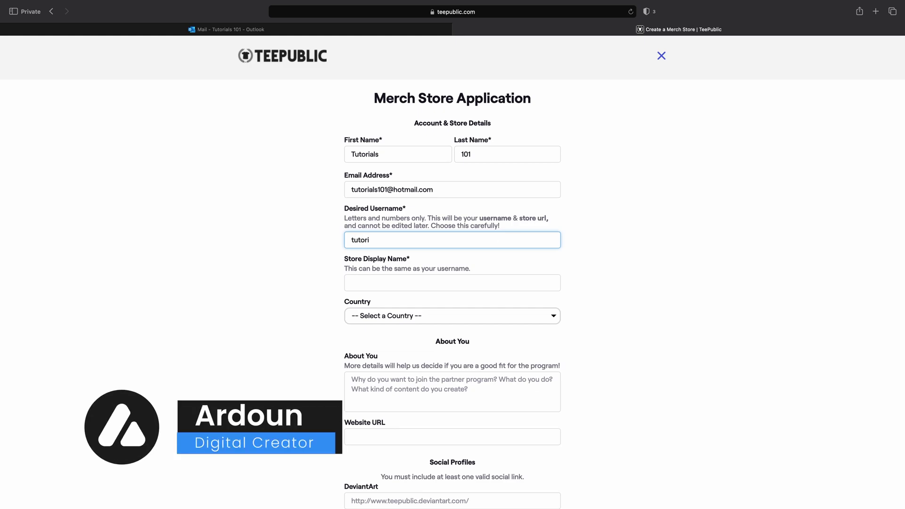
pyautogui.write('als101')
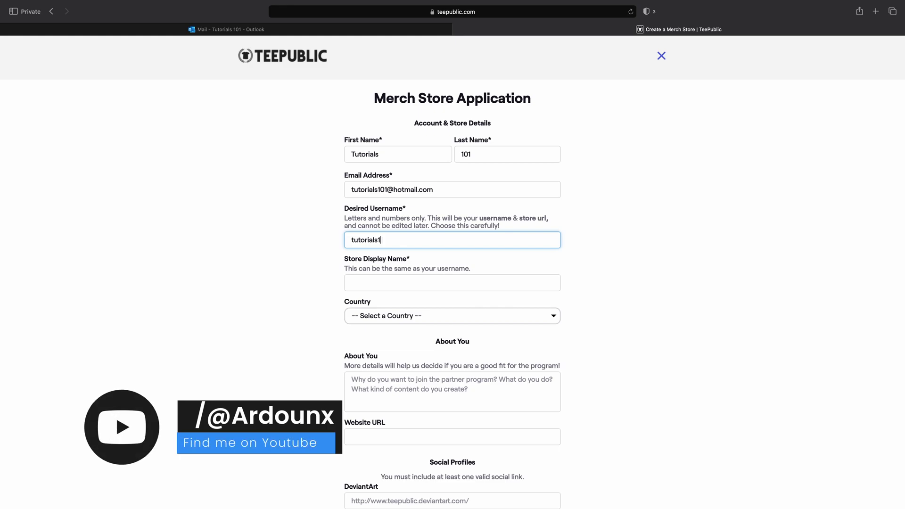
pyautogui.click(429, 282)
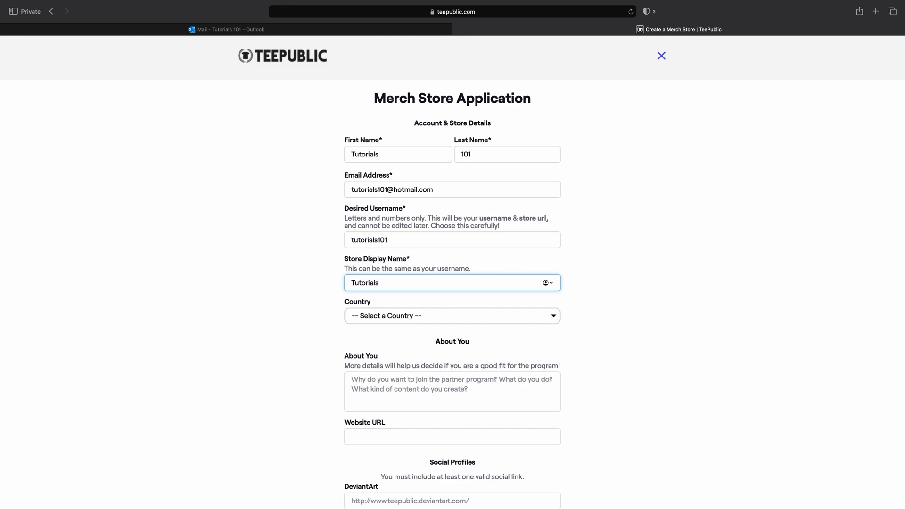
# - Keep United States as the country and write the About You note
pyautogui.click(496, 317)
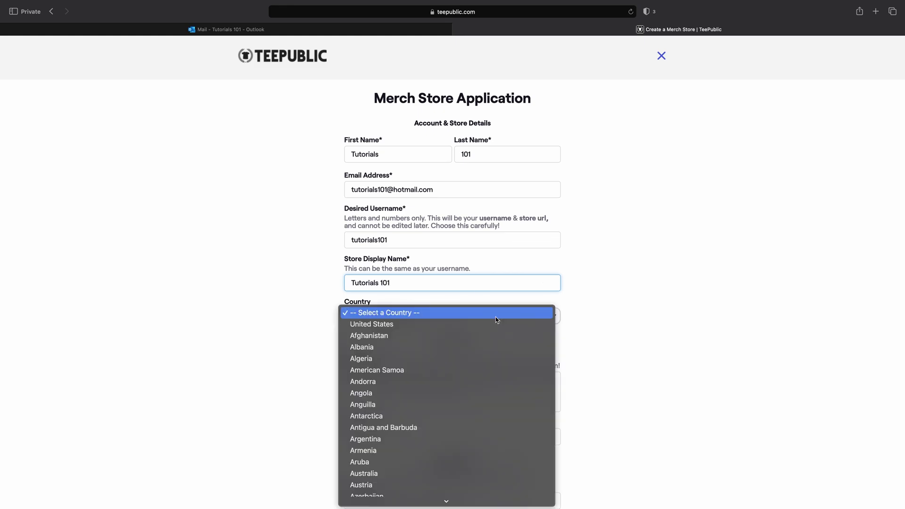
pyautogui.scroll(-5, 490, 364)
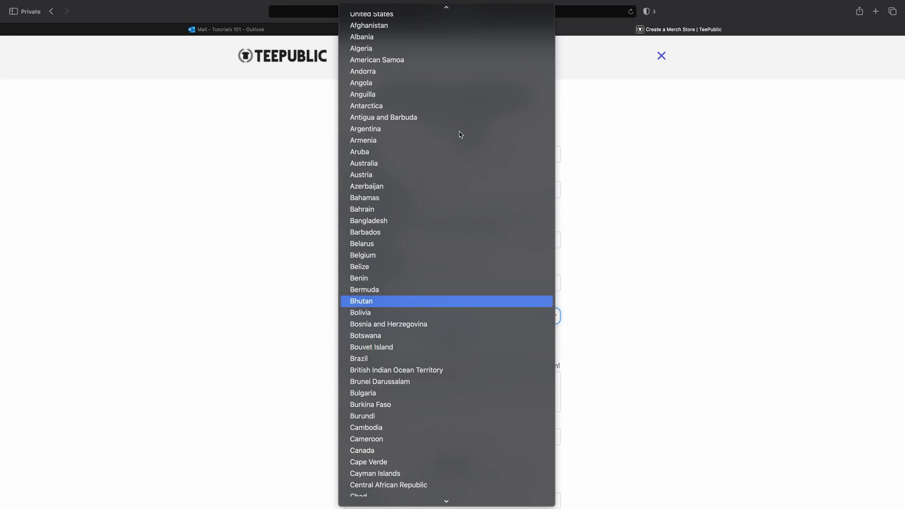
pyautogui.click(388, 23)
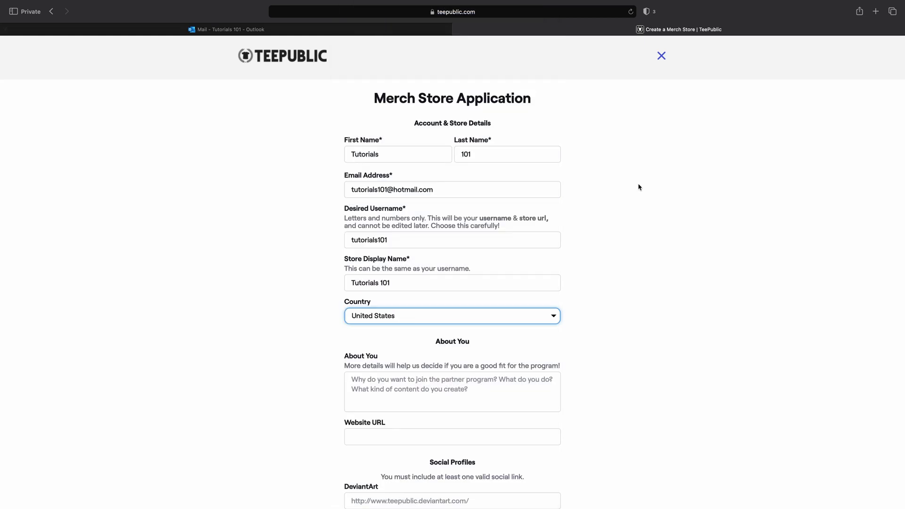
pyautogui.click(479, 388)
pyautogui.write('h')
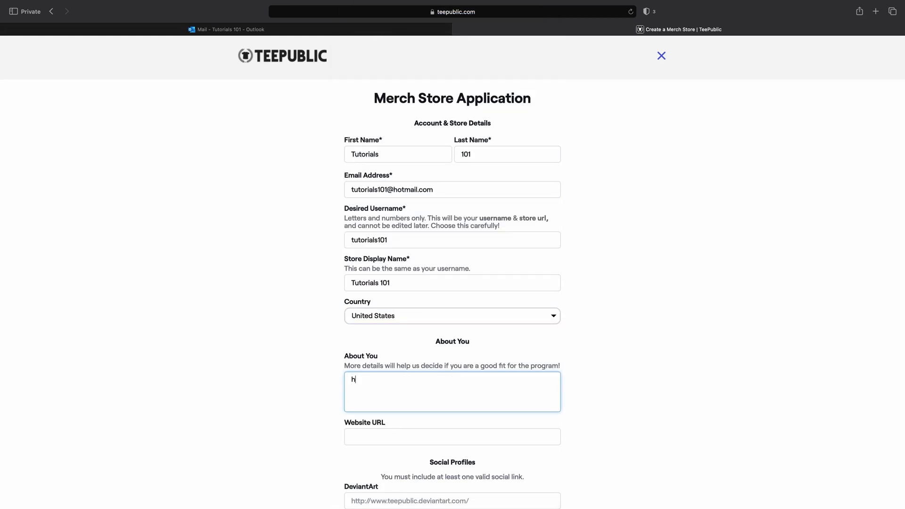
pyautogui.write('ere about ')
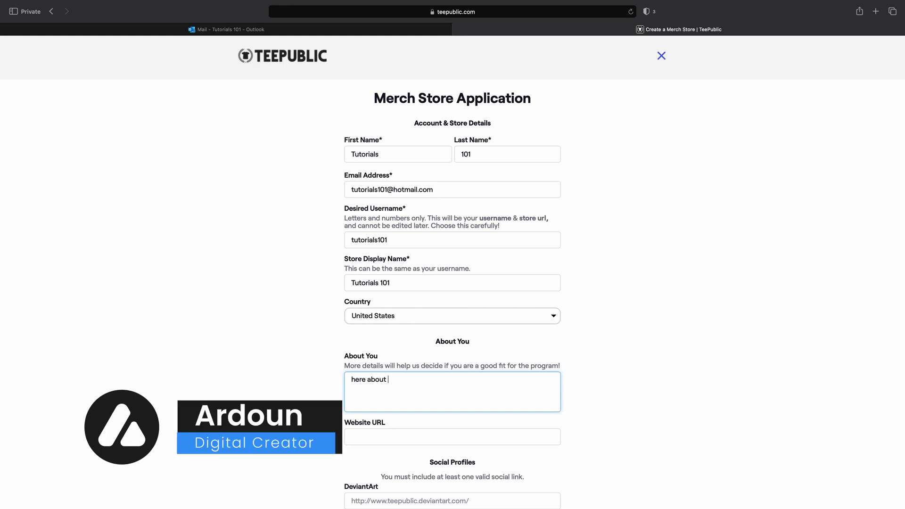
pyautogui.write('your')
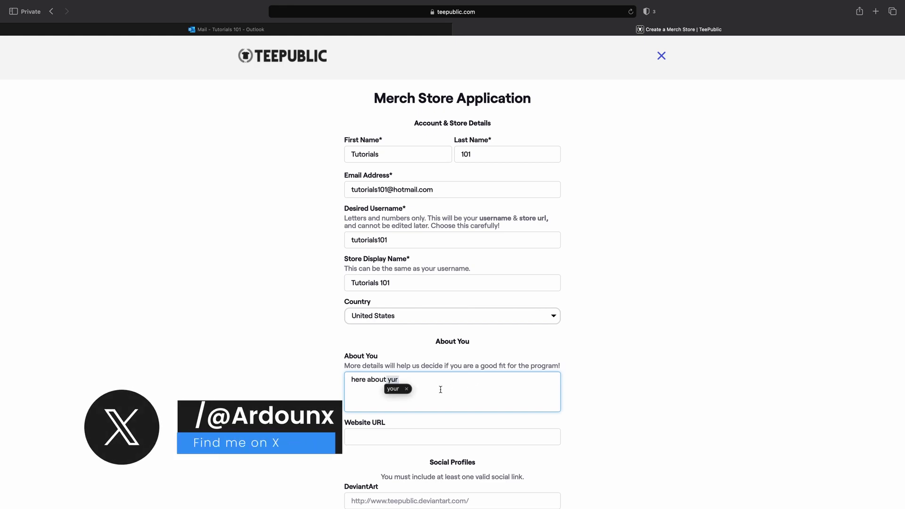
pyautogui.write(' store')
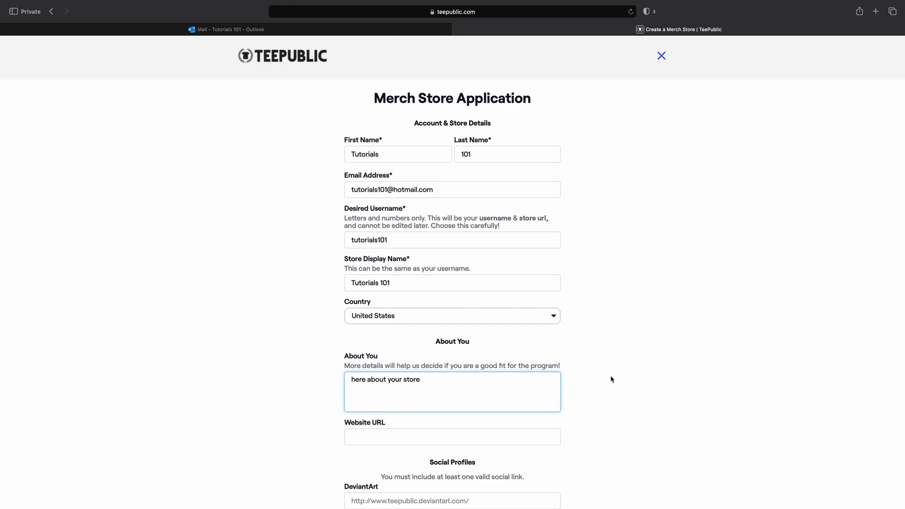
pyautogui.click(610, 379)
pyautogui.scroll(-5, 611, 378)
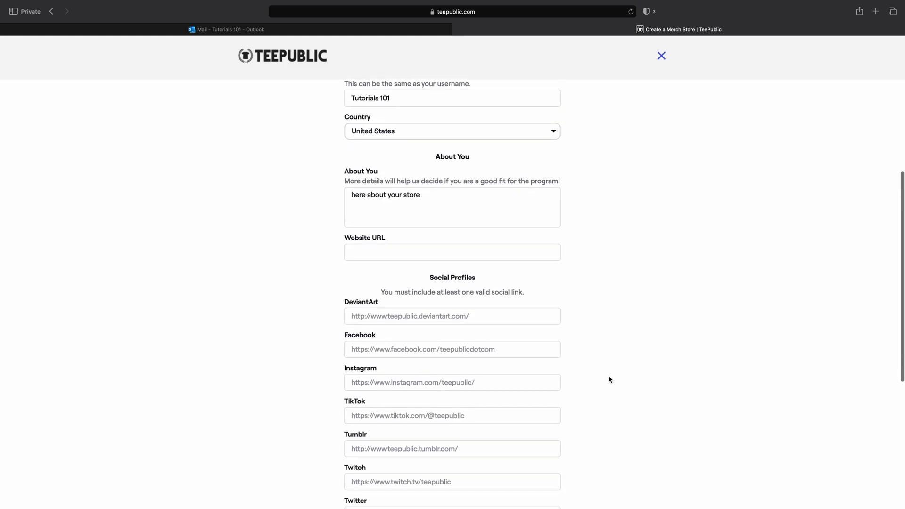
# - Add the fb.com/facebook link, set and confirm a password, and opt in to off-site marketing
pyautogui.click(387, 330)
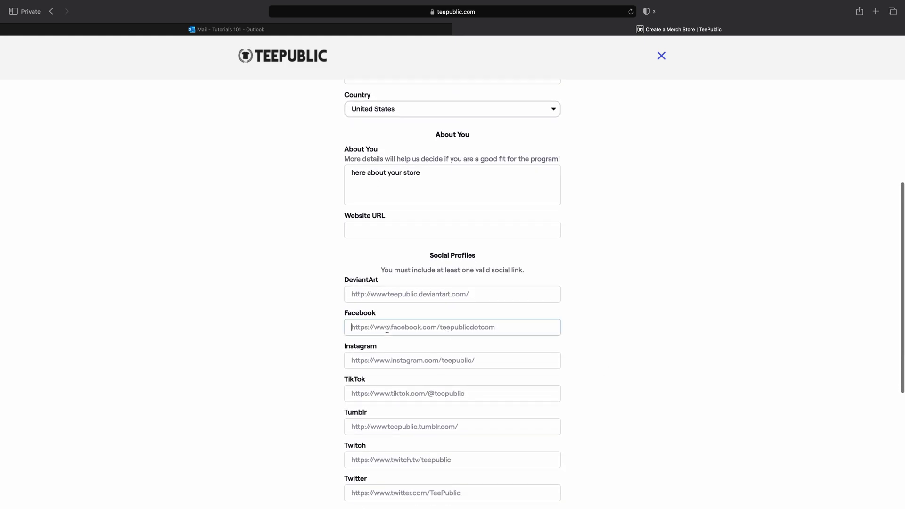
pyautogui.write('fb.com/')
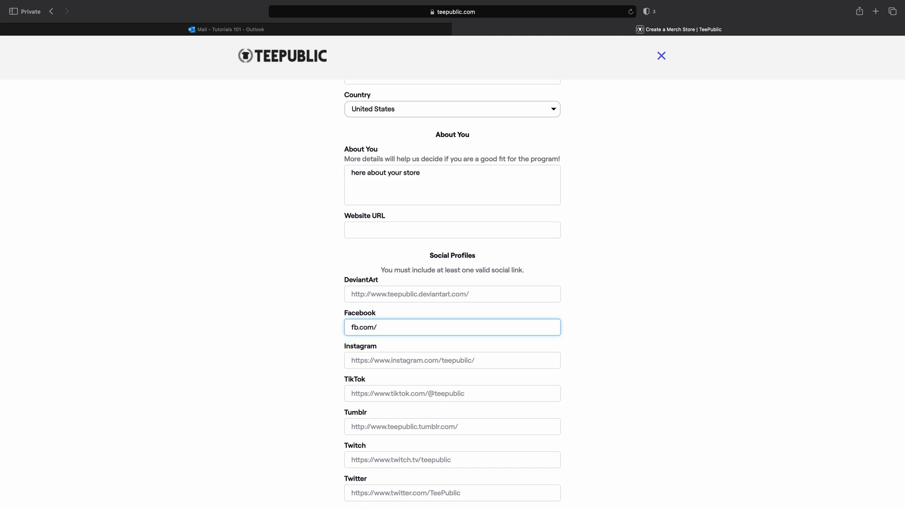
pyautogui.write('facebook')
pyautogui.click(608, 353)
pyautogui.scroll(-5, 608, 353)
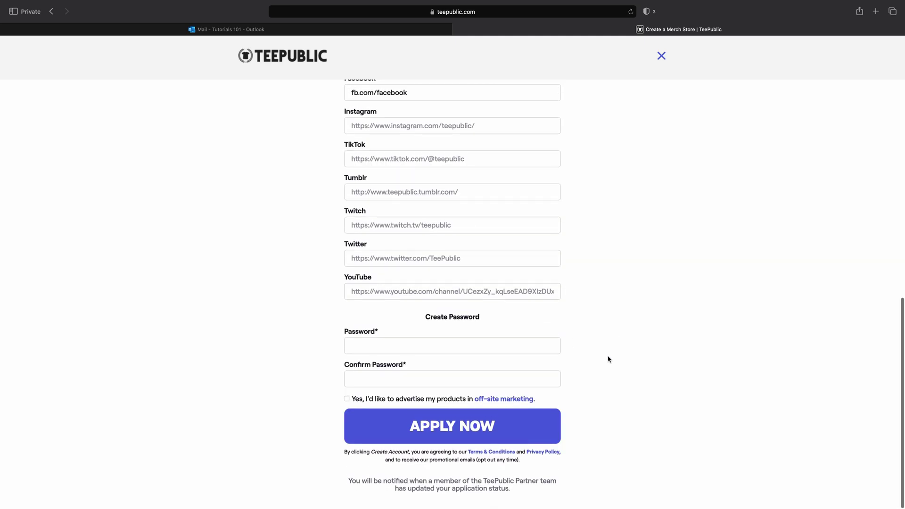
pyautogui.click(385, 294)
pyautogui.click(385, 345)
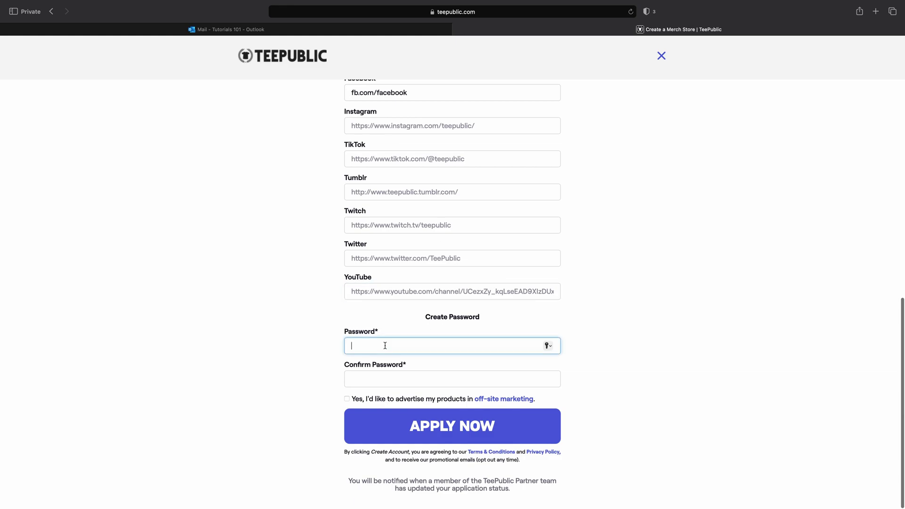
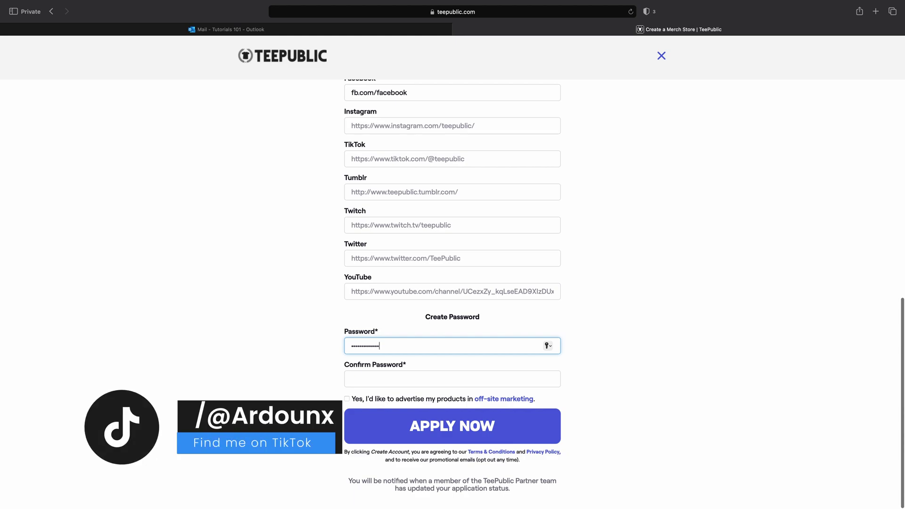
pyautogui.click(409, 380)
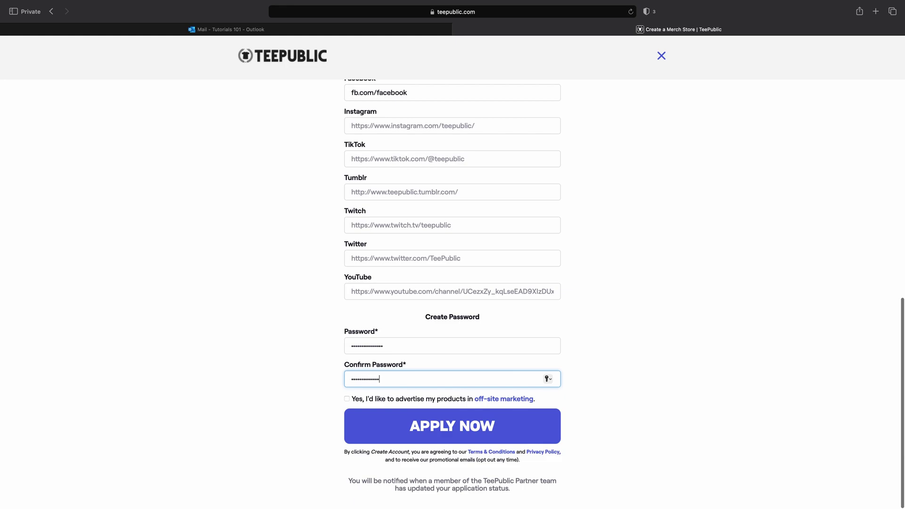
pyautogui.click(346, 399)
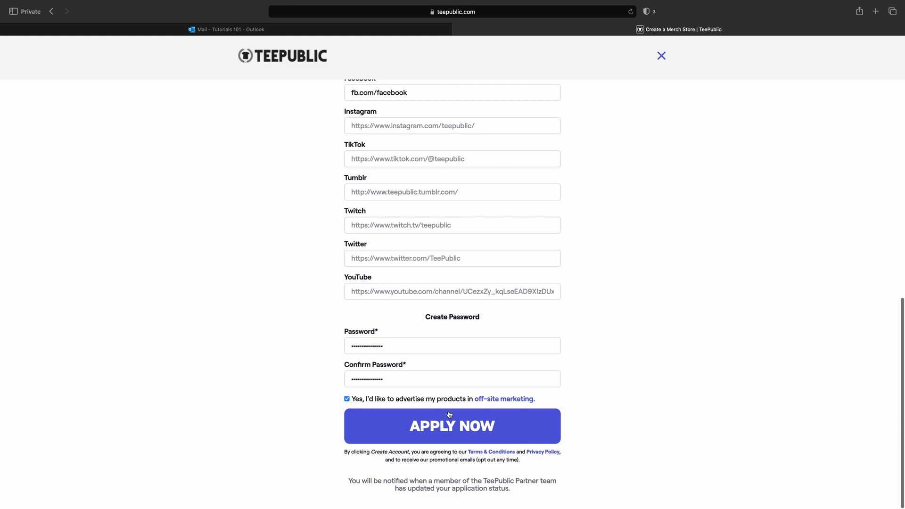
# - Submit the application, see the pending-application and name-taken errors, and close the form
pyautogui.click(475, 427)
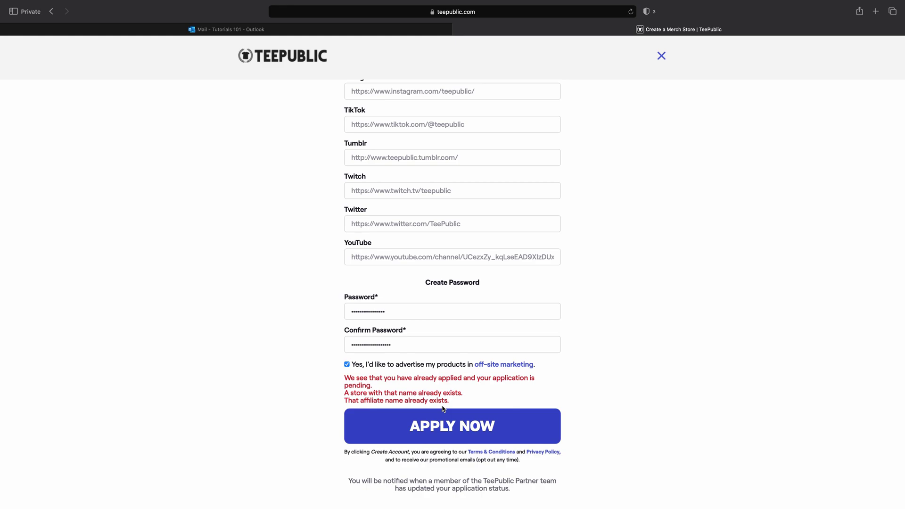
pyautogui.scroll(15, 443, 408)
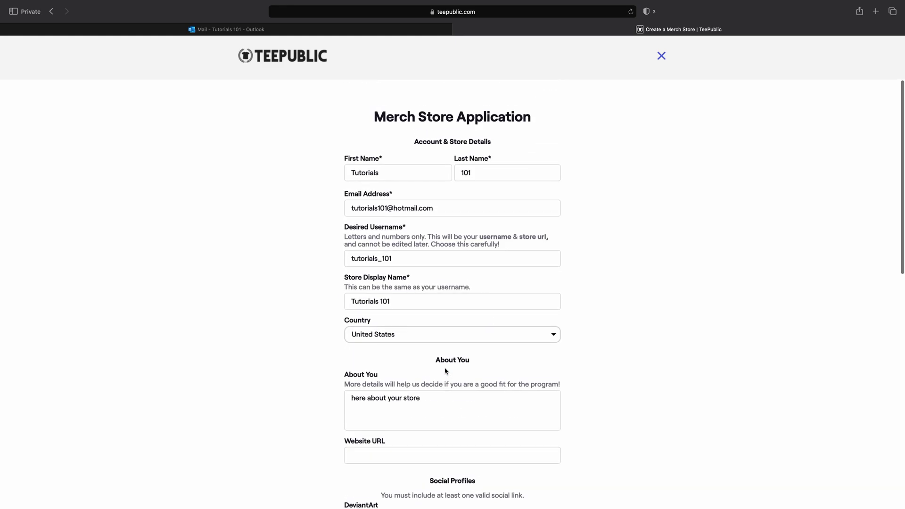
pyautogui.click(661, 57)
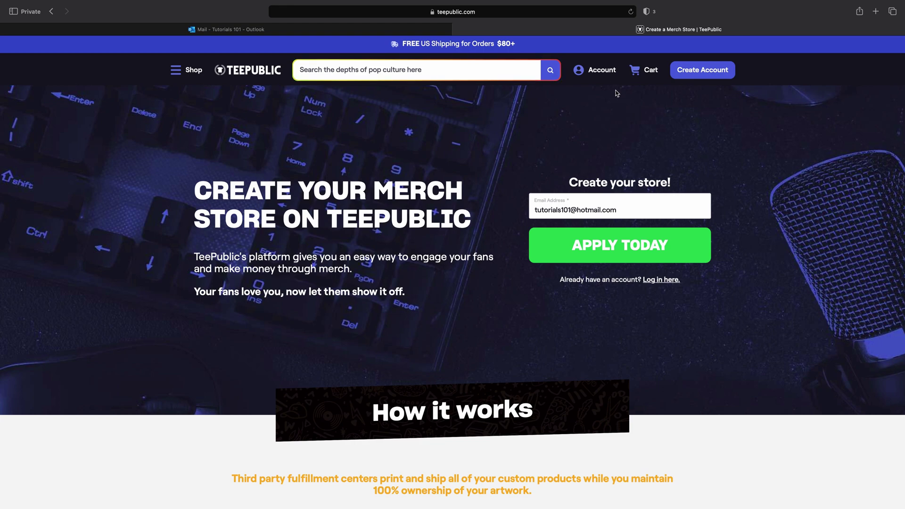
# - Log in to the existing TeePublic account with email and password
pyautogui.click(602, 71)
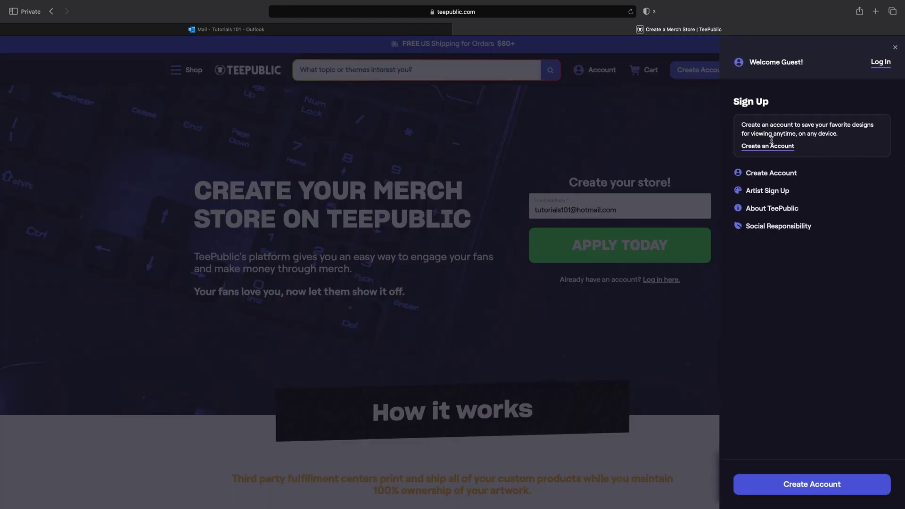
pyautogui.click(881, 63)
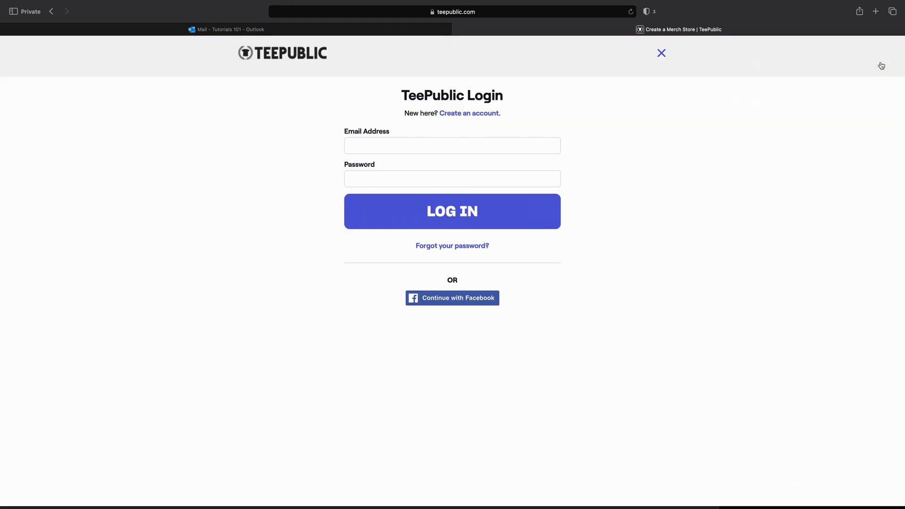
pyautogui.click(453, 144)
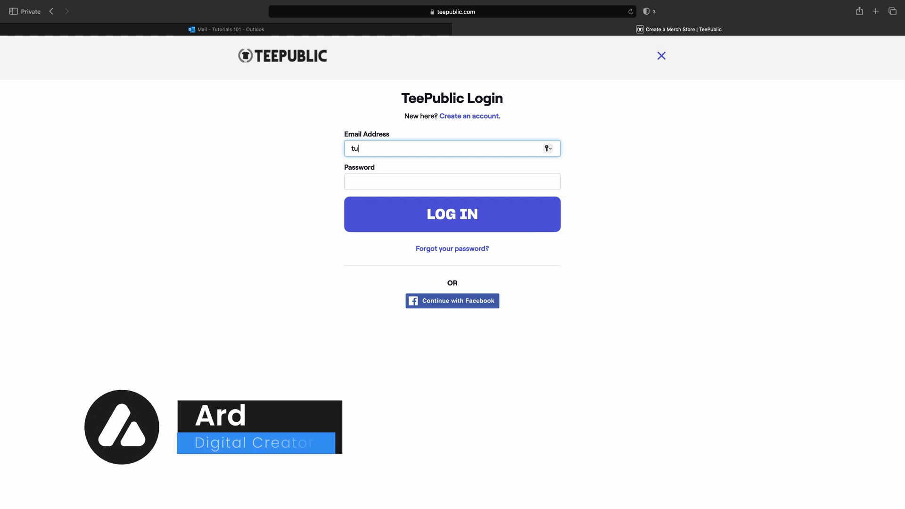
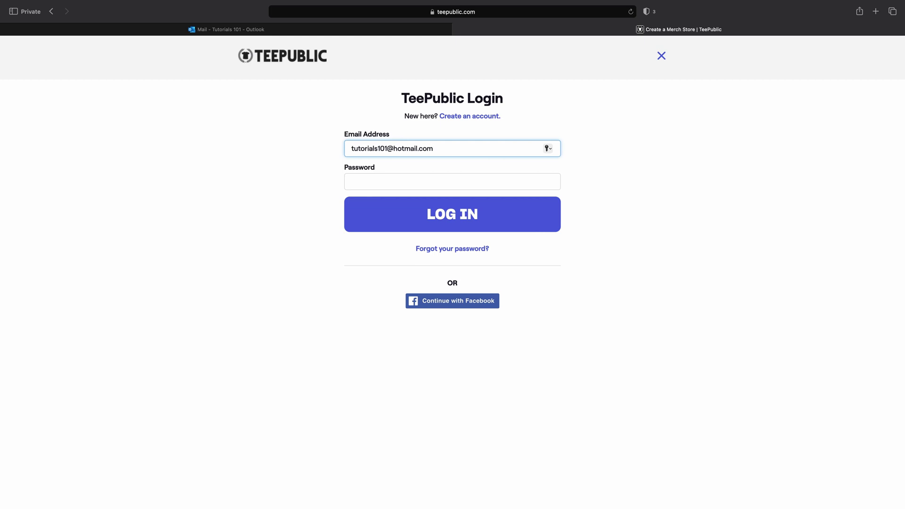
pyautogui.click(405, 176)
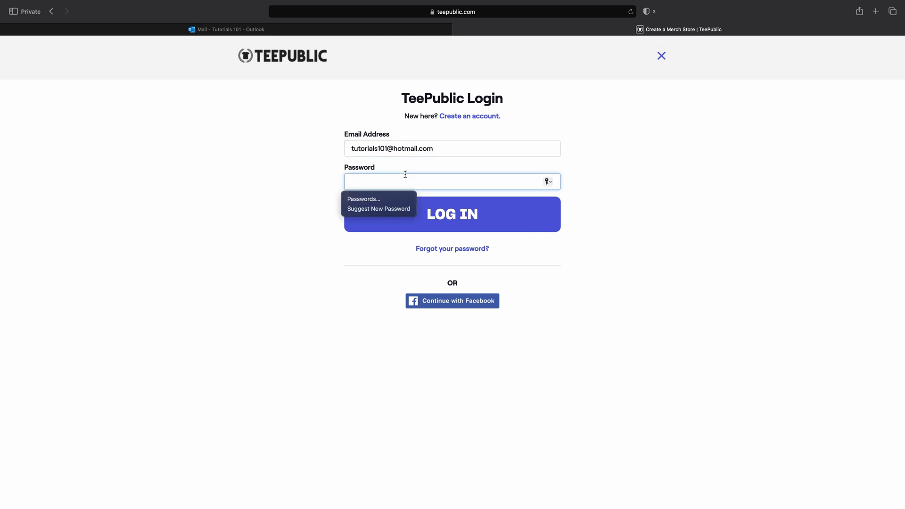
pyautogui.write('••')
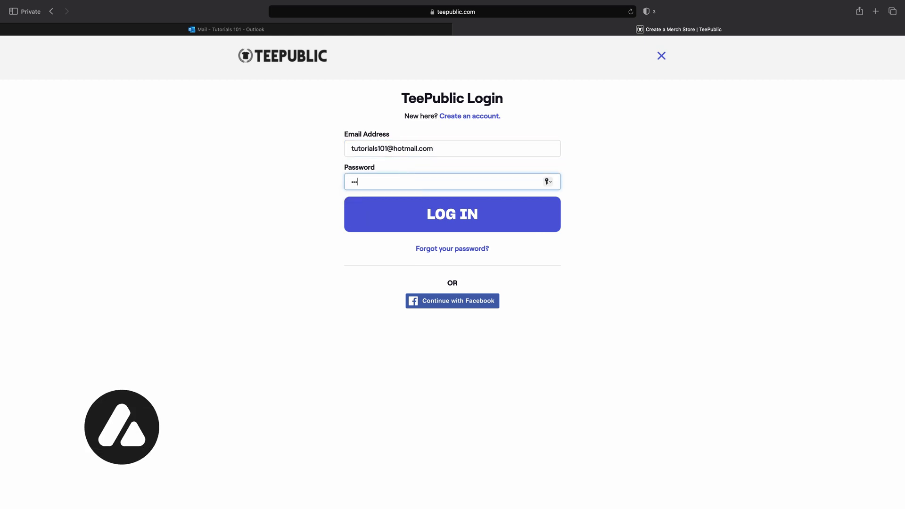
pyautogui.write('••')
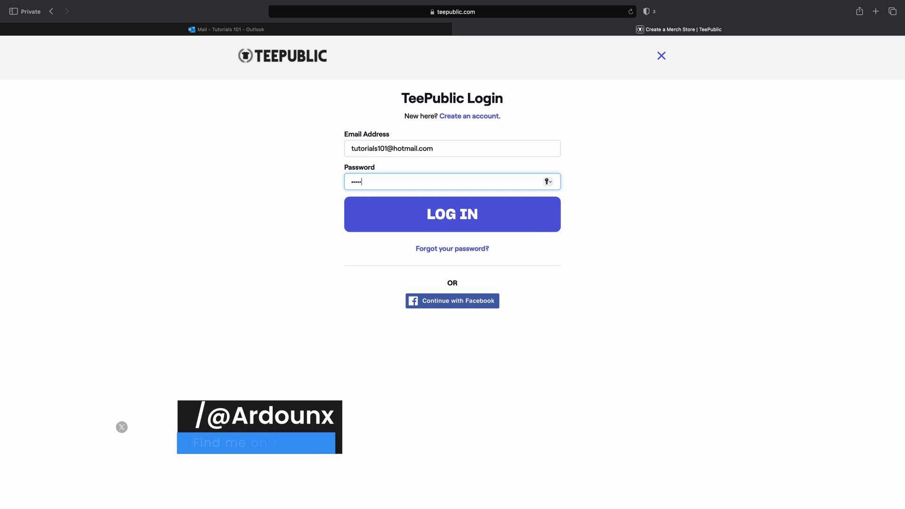
pyautogui.write('••')
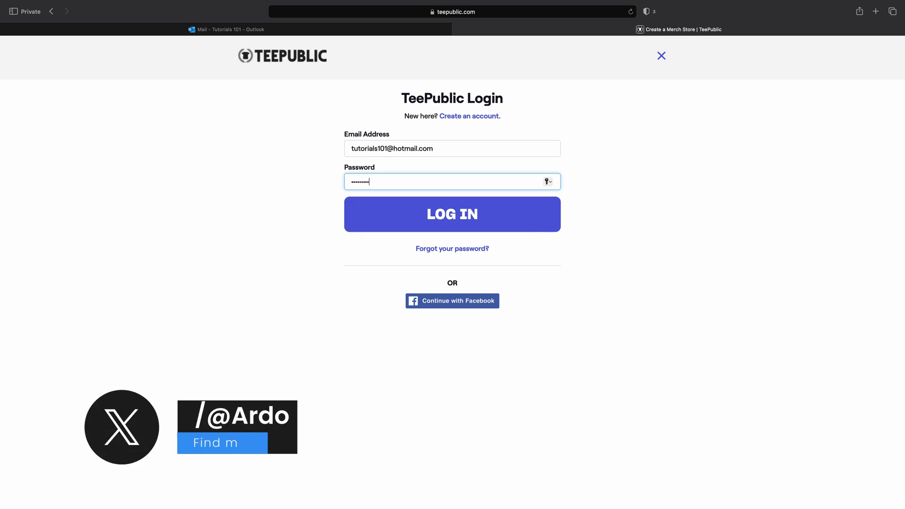
pyautogui.write('••')
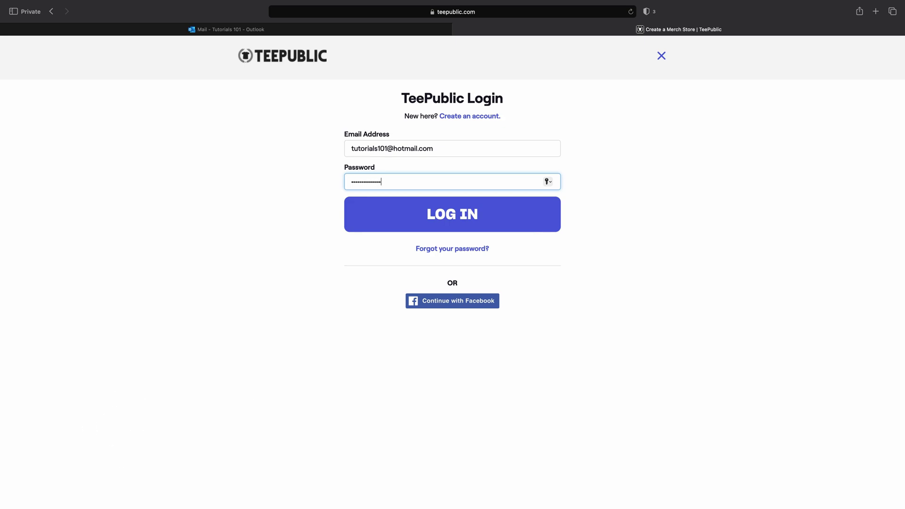
pyautogui.click(471, 222)
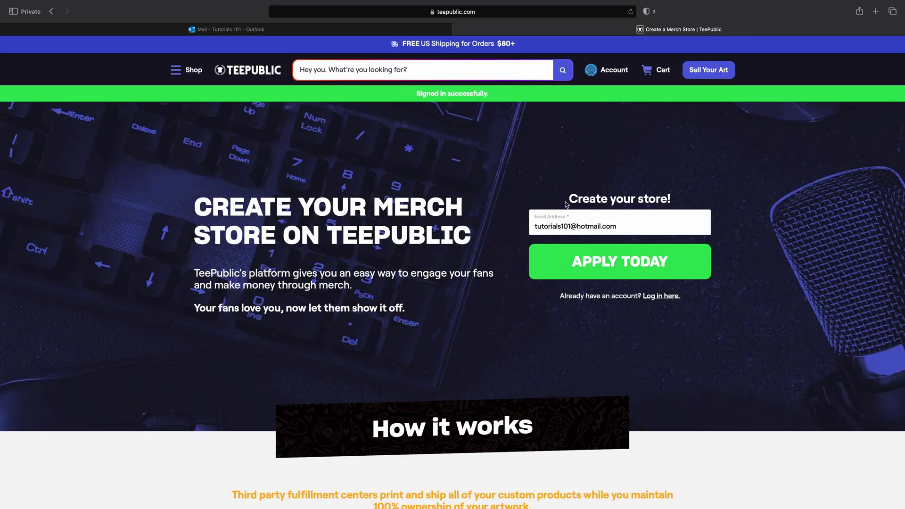
# - Reach the Select Your Upload Type page via Sell Your Art in the account panel
pyautogui.click(611, 74)
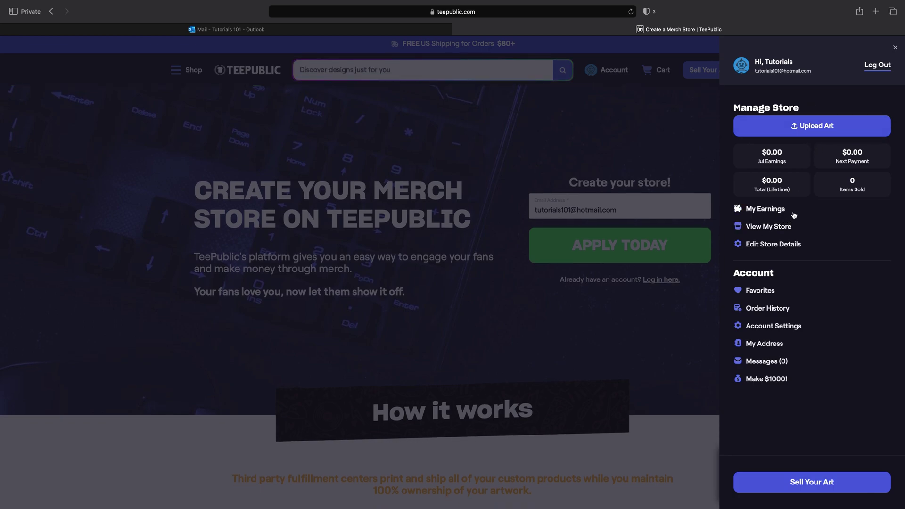
pyautogui.click(774, 245)
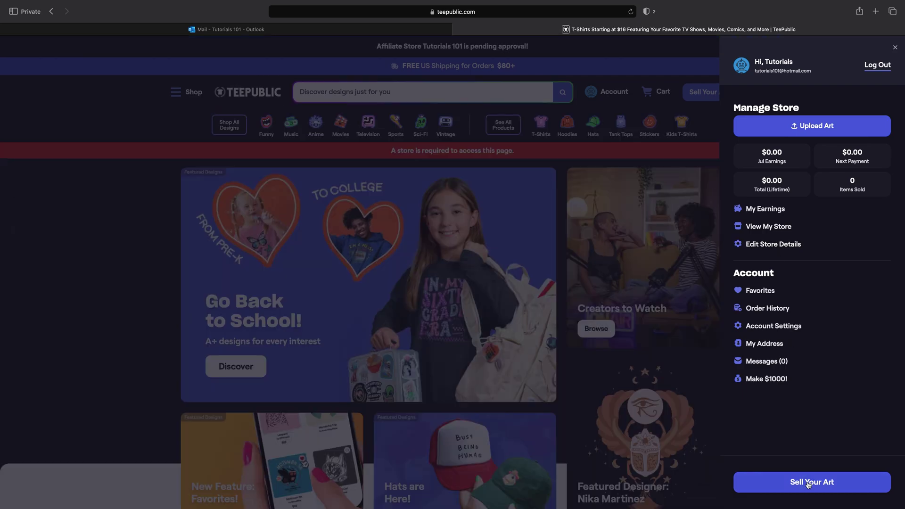
pyautogui.click(815, 480)
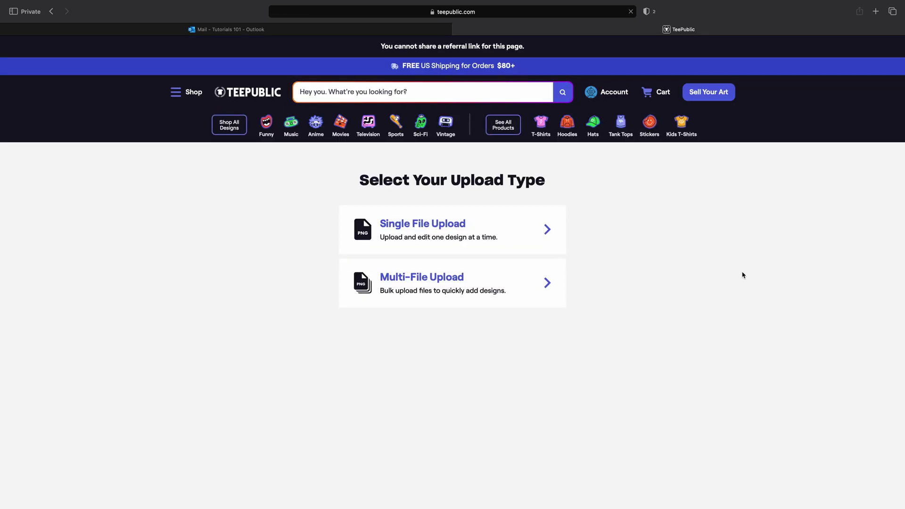
pyautogui.click(270, 30)
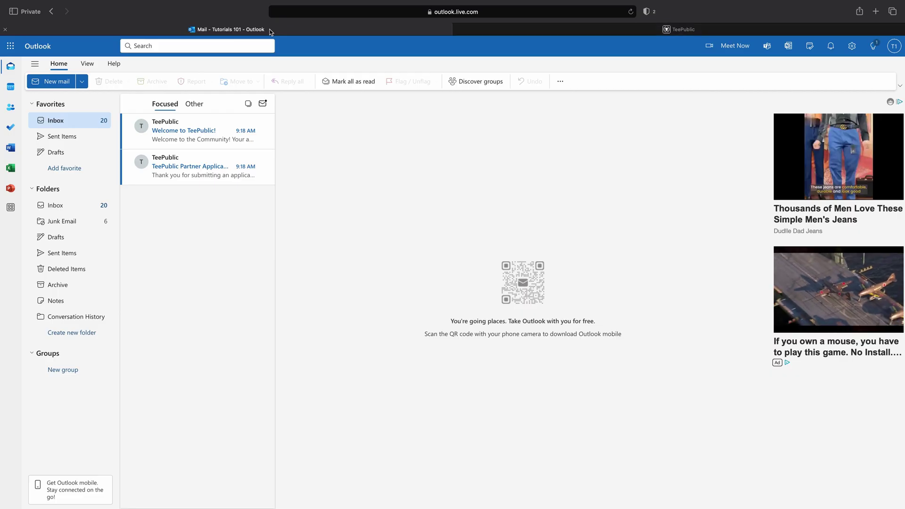
# - Follow the partner application email's artist sign-up link, allowing the blocked pop-up
pyautogui.click(186, 167)
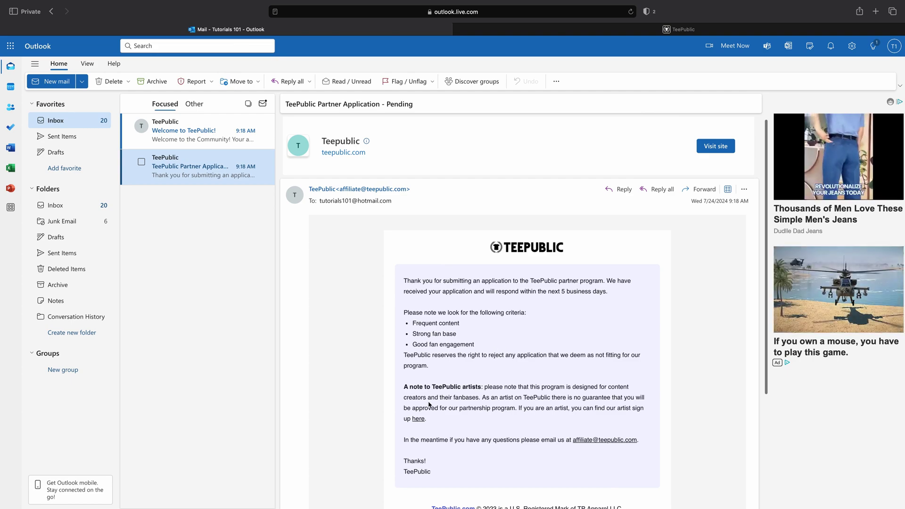
pyautogui.click(420, 421)
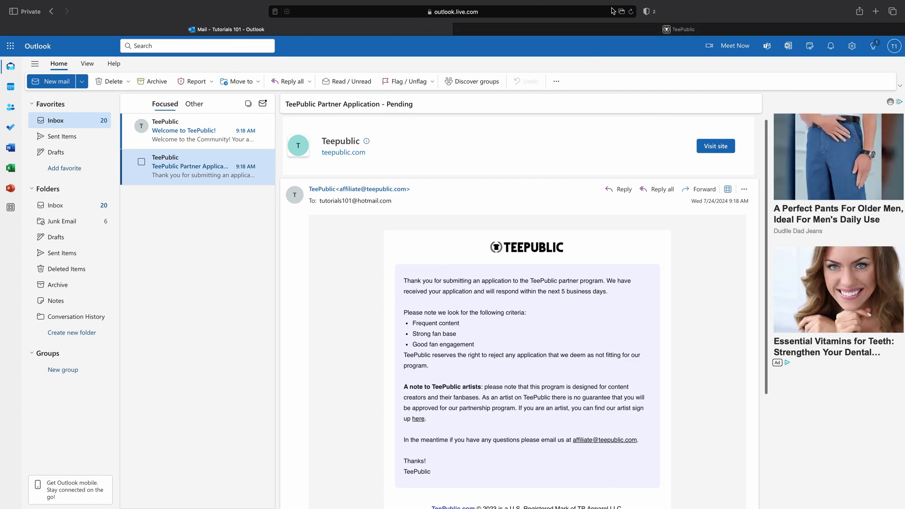
pyautogui.click(620, 11)
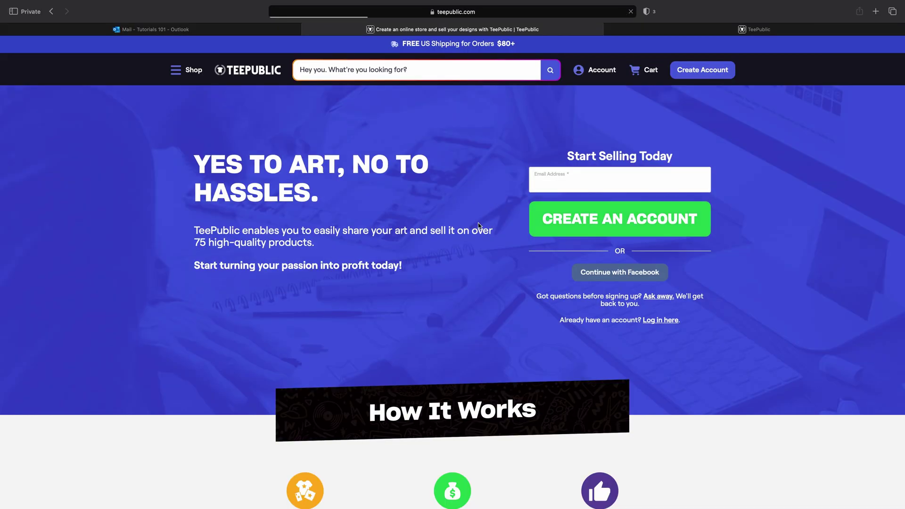
pyautogui.click(268, 30)
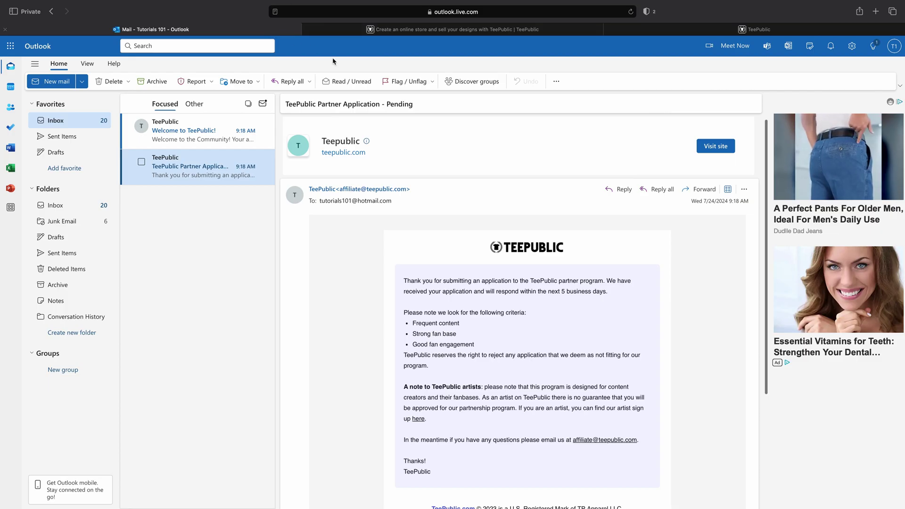
# - Follow Publish A Design in the Welcome to TeePublic! email, then return to the upload-type page
pyautogui.click(187, 133)
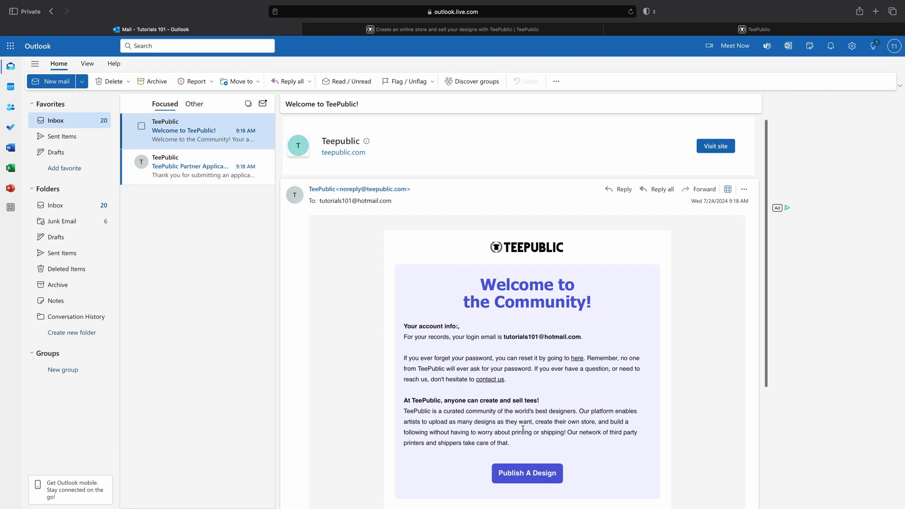
pyautogui.click(519, 475)
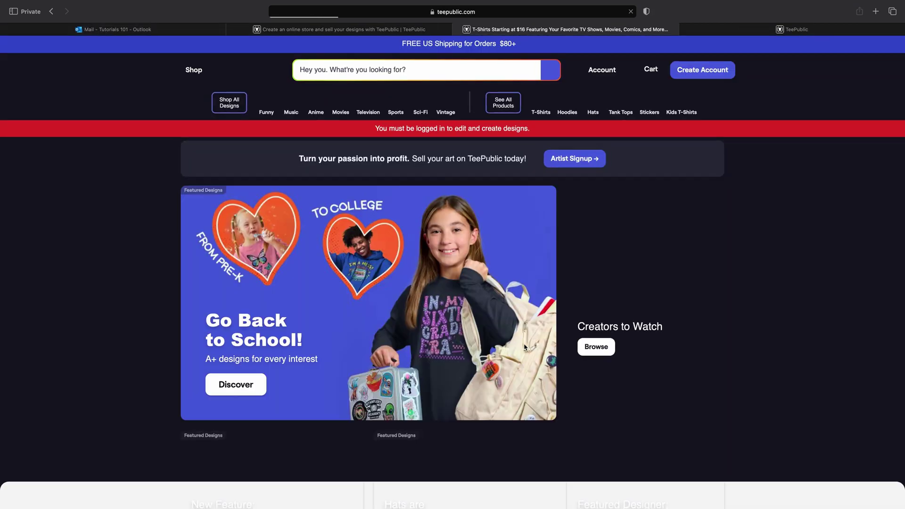
pyautogui.click(603, 71)
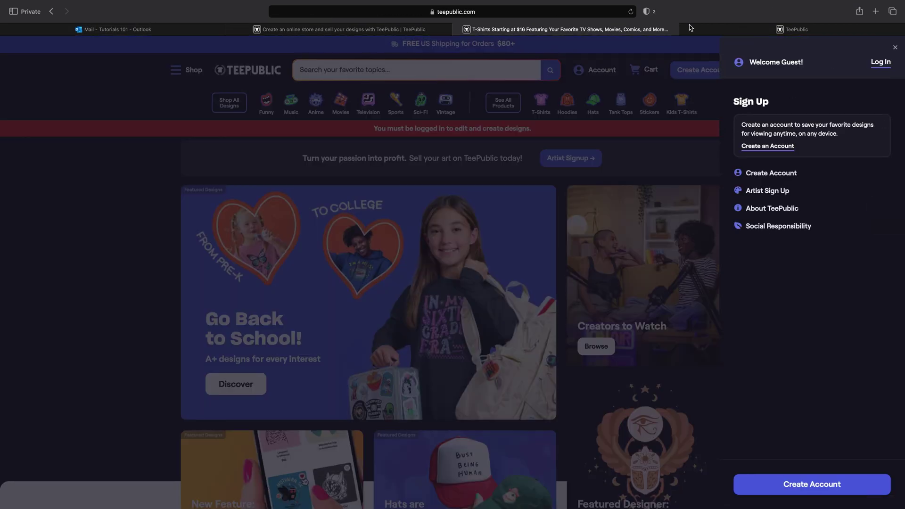
pyautogui.click(796, 29)
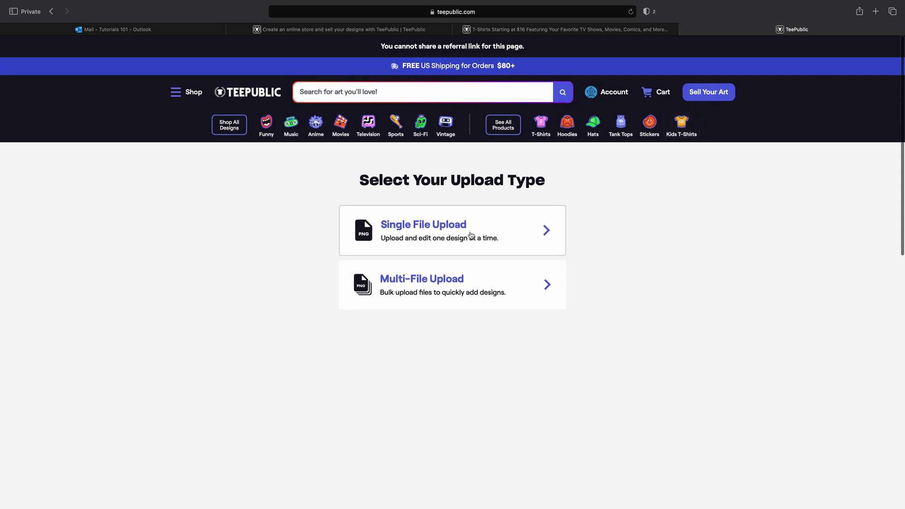
# - Choose Single File Upload, name the store 'Tutorials', and proceed to the PNG uploader
pyautogui.click(471, 235)
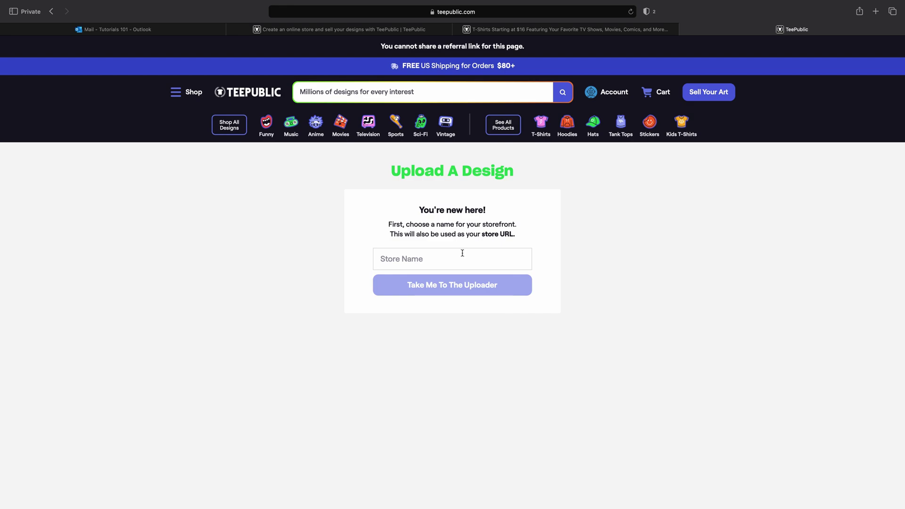
pyautogui.click(462, 254)
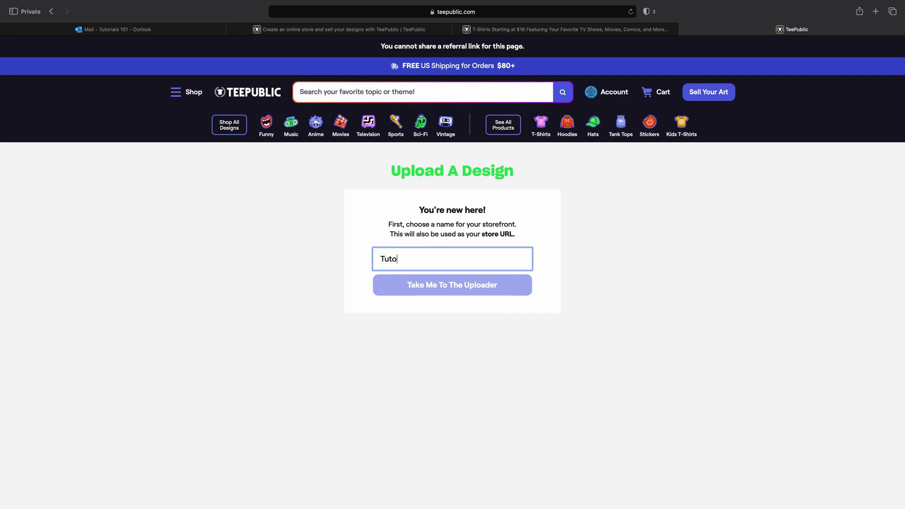
pyautogui.write('ials')
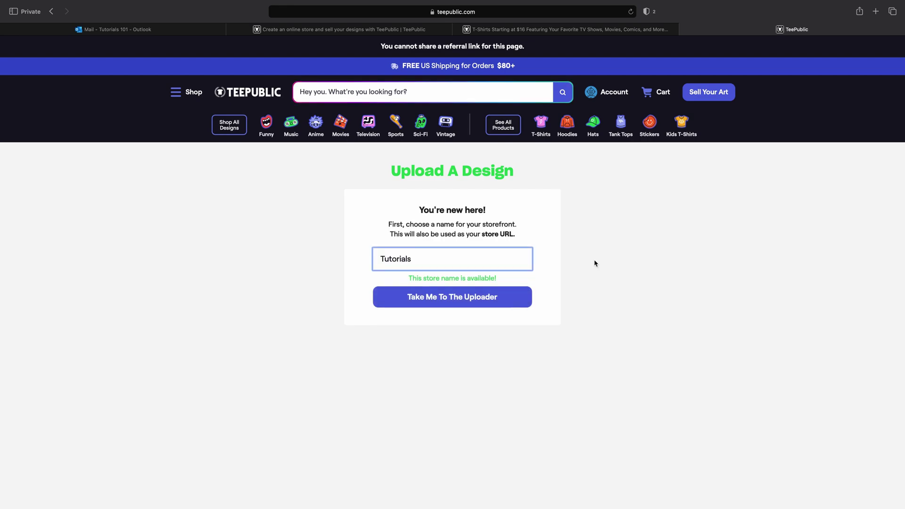
pyautogui.click(492, 296)
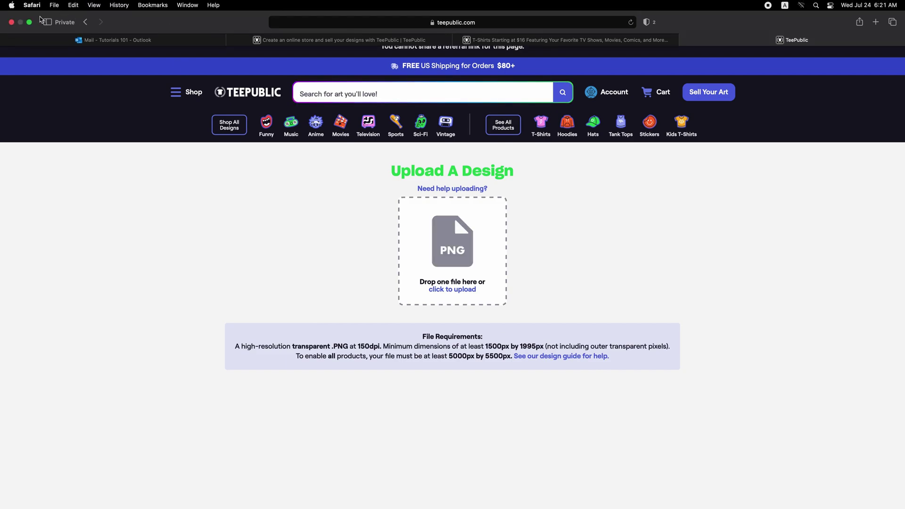
pyautogui.click(30, 22)
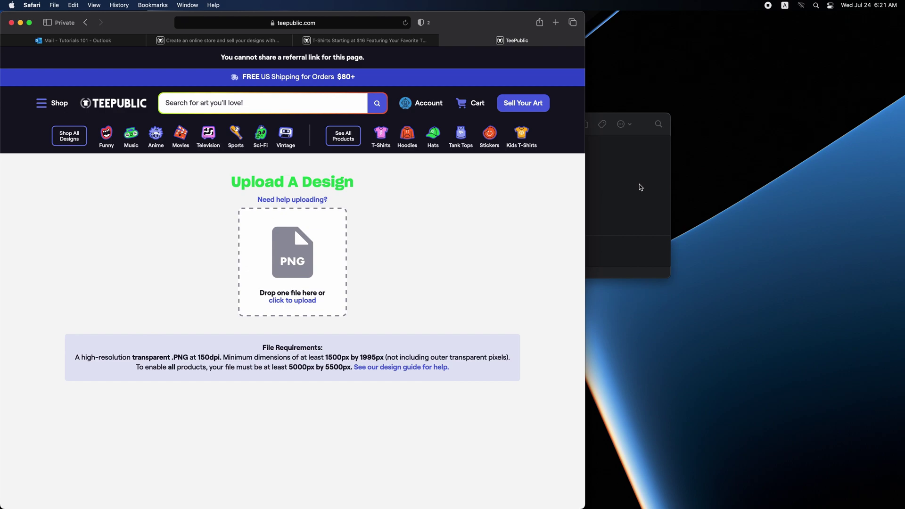
# - Drag TeePublic.png from the Downloads folder onto the design drop zone, then close the extra TeePublic tabs
pyautogui.click(638, 186)
pyautogui.moveTo(399, 137); pyautogui.dragTo(680, 159)
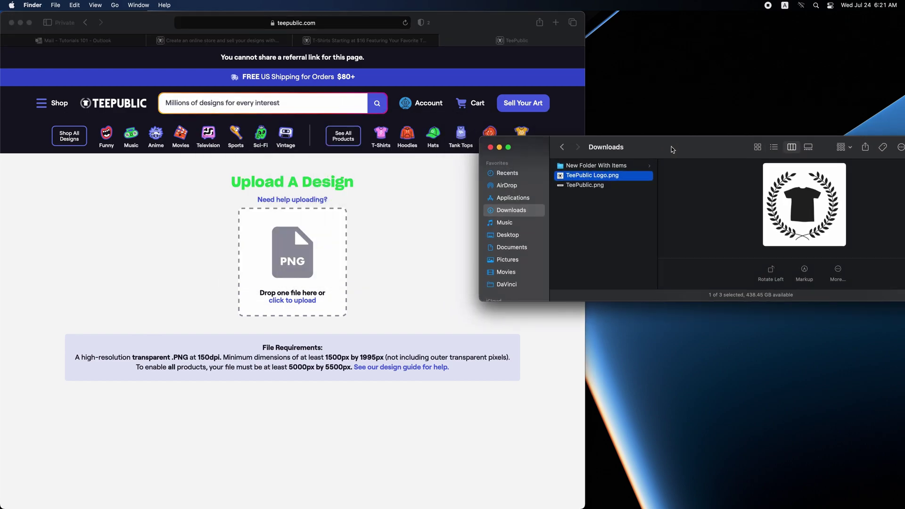
pyautogui.click(603, 187)
pyautogui.moveTo(603, 187); pyautogui.dragTo(287, 243)
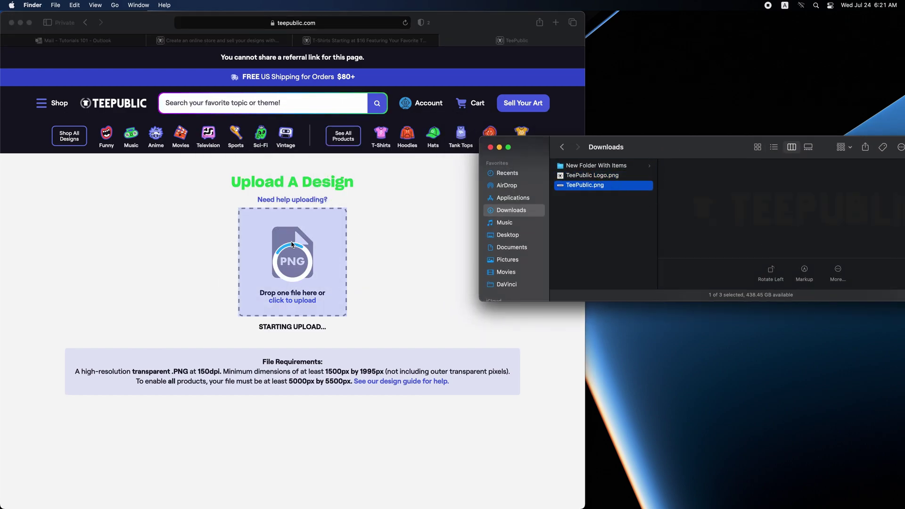
pyautogui.click(380, 238)
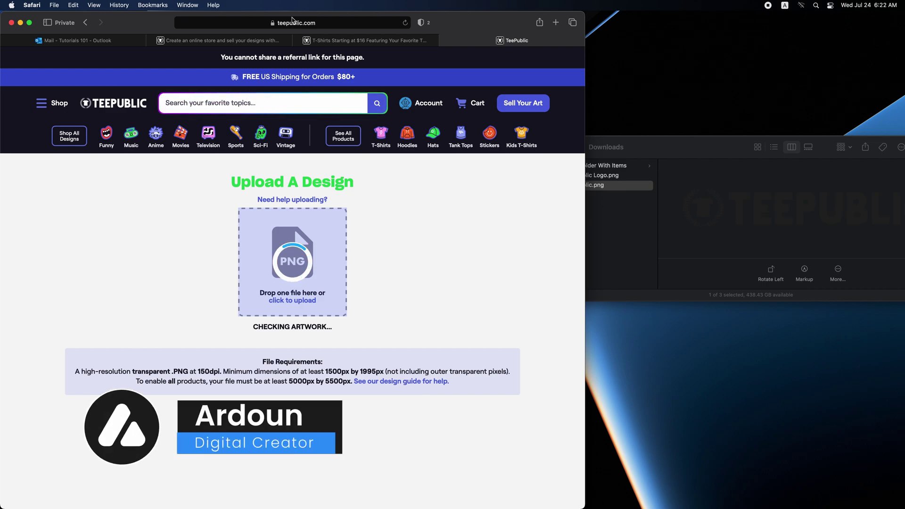
pyautogui.click(153, 42)
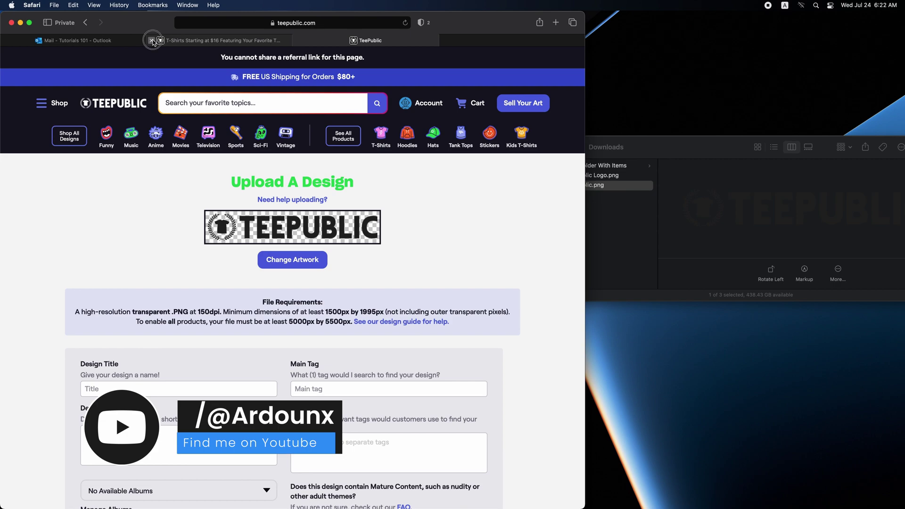
pyautogui.scroll(-1, 440, 272)
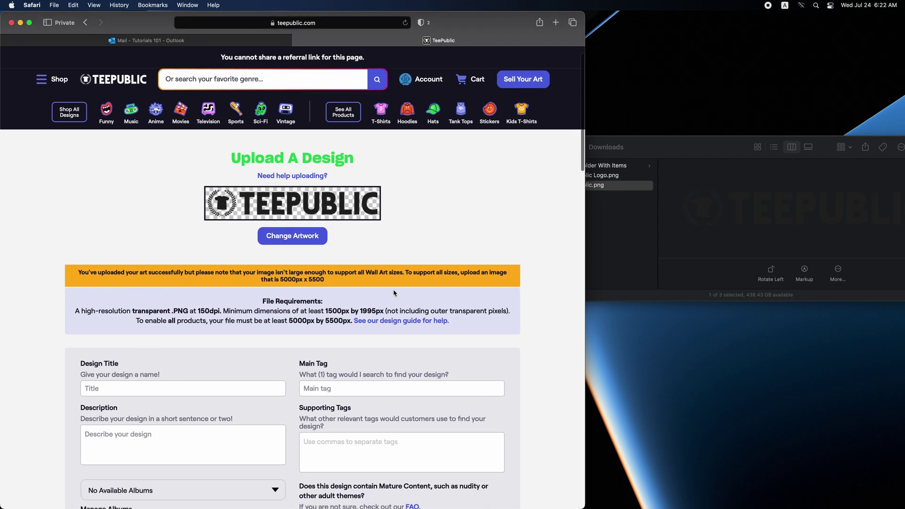
# - Enter the design title and main tag, add 'teepublic' as a supporting tag, and write a description
pyautogui.click(145, 388)
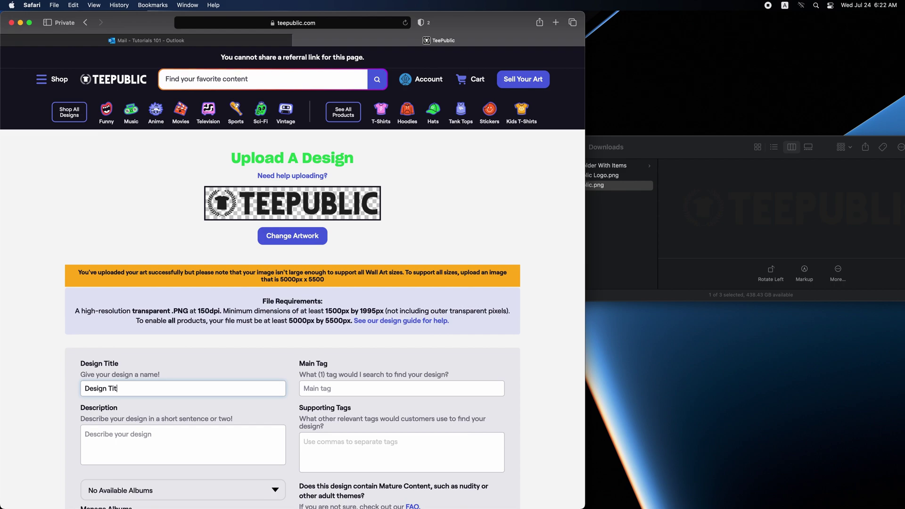
pyautogui.click(353, 392)
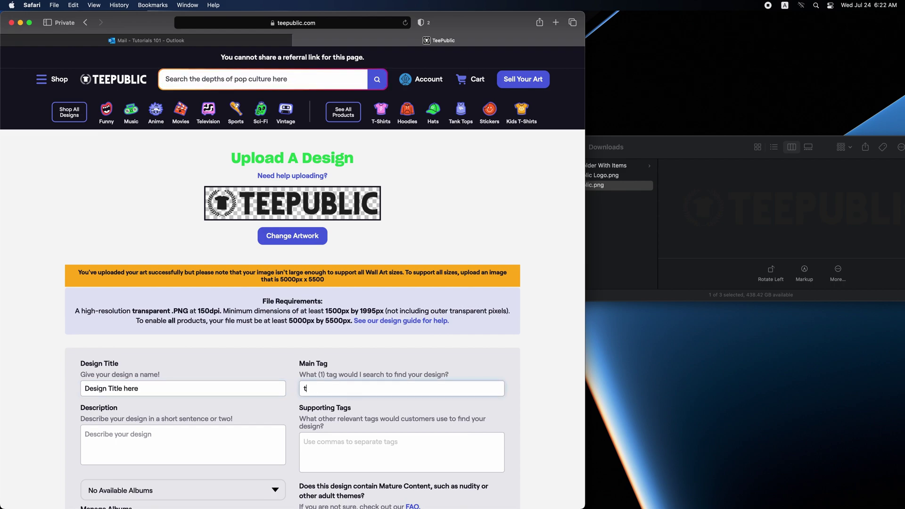
pyautogui.press('Escape')
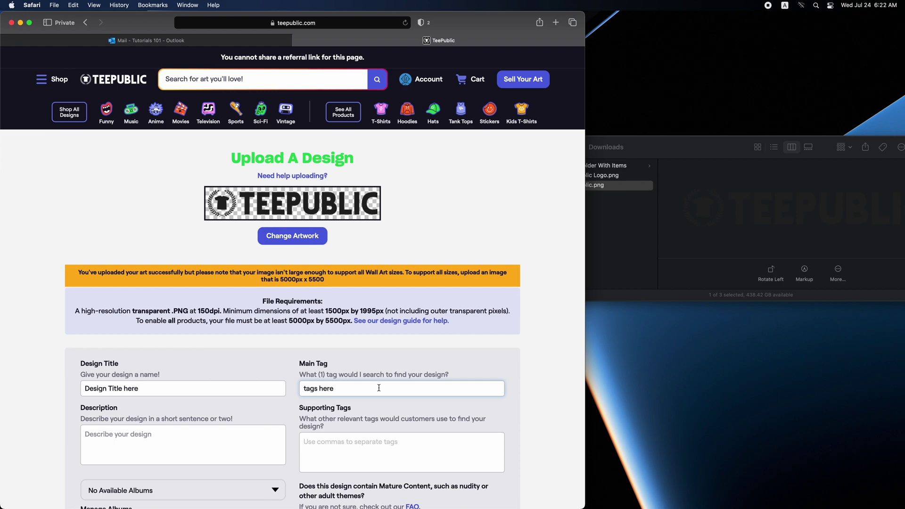
pyautogui.click(339, 412)
pyautogui.click(340, 452)
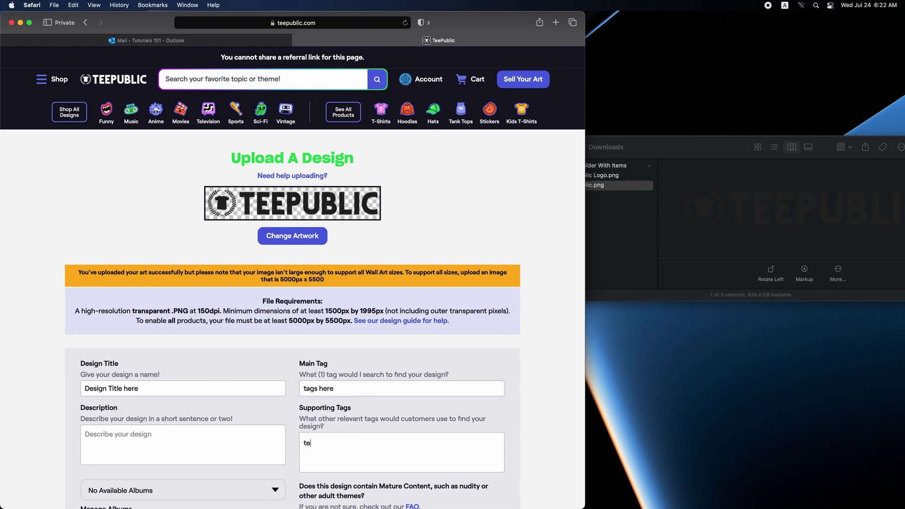
pyautogui.write('epublic')
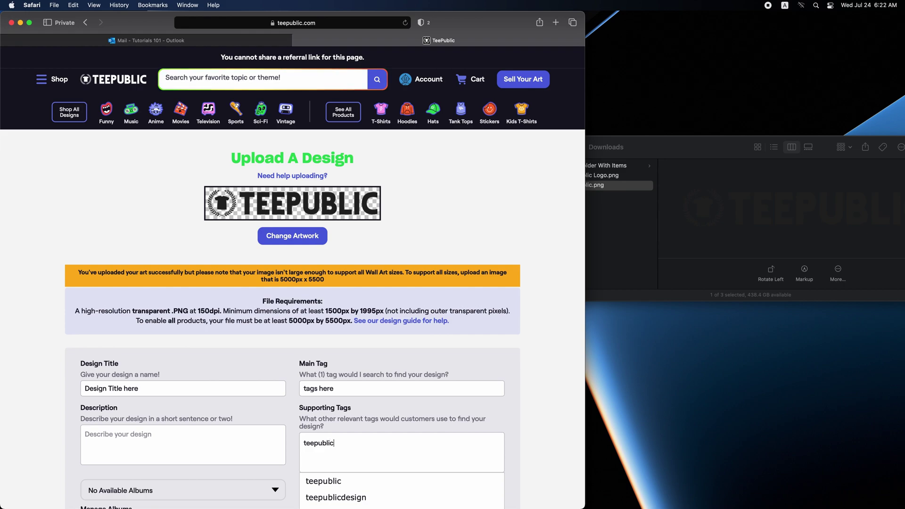
pyautogui.press('Return')
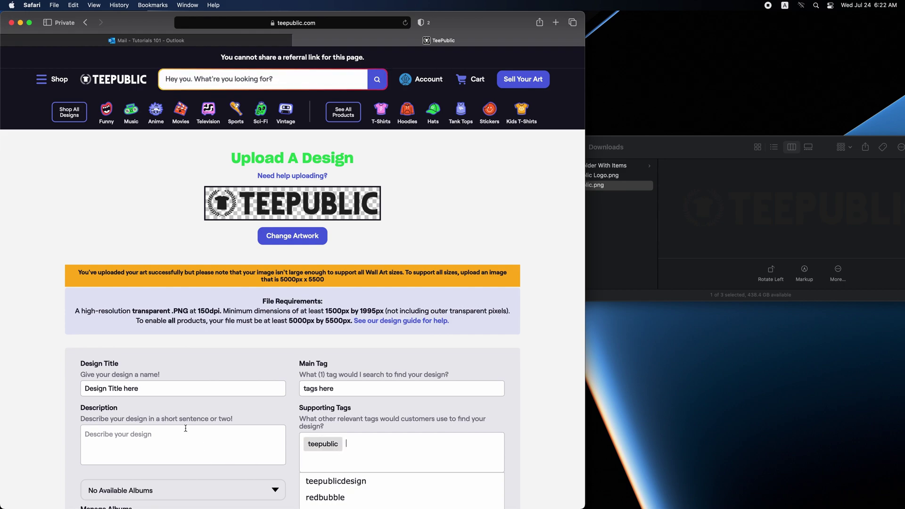
pyautogui.click(185, 429)
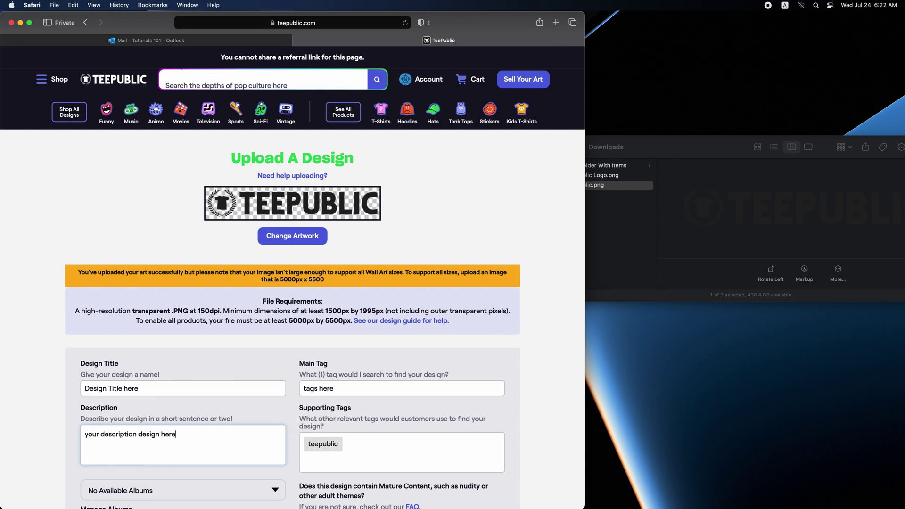
pyautogui.scroll(-5, 227, 449)
pyautogui.scroll(-5, 228, 448)
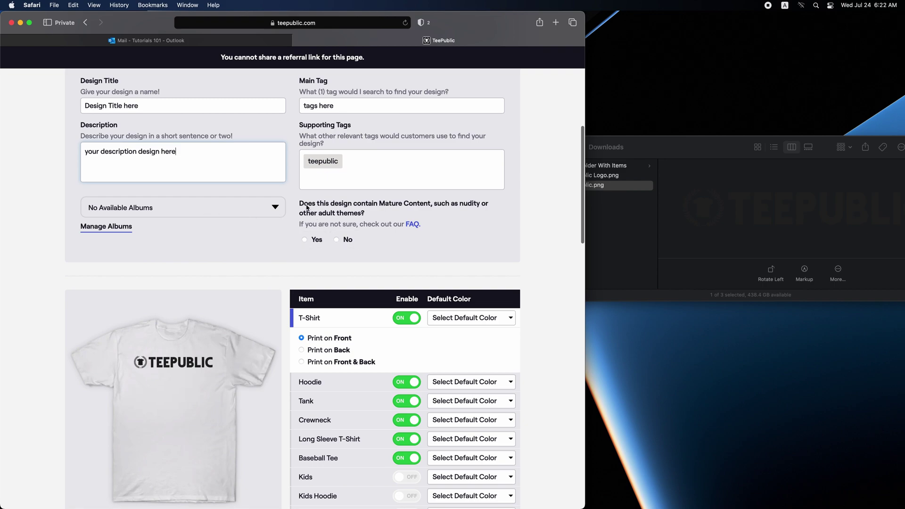
# - Mark the design as not mature content and nudge the logo down to centre it
pyautogui.moveTo(300, 203); pyautogui.dragTo(367, 224)
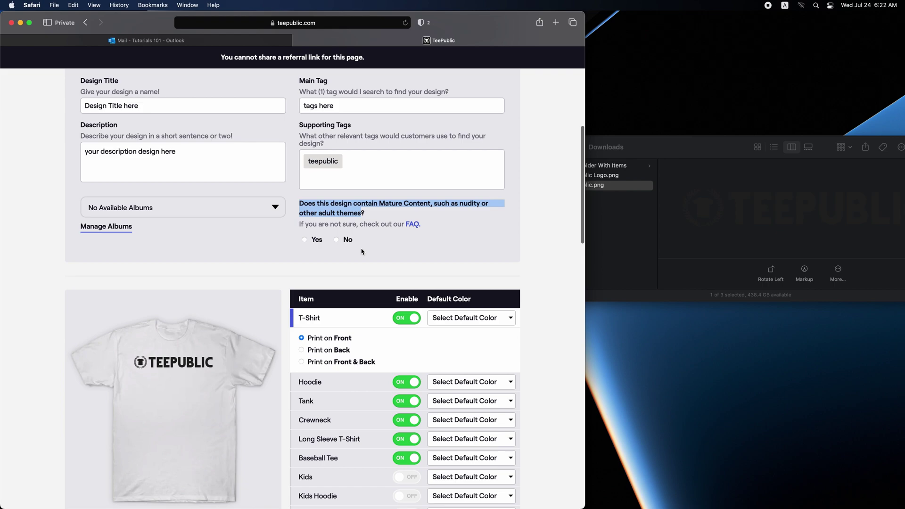
pyautogui.click(343, 240)
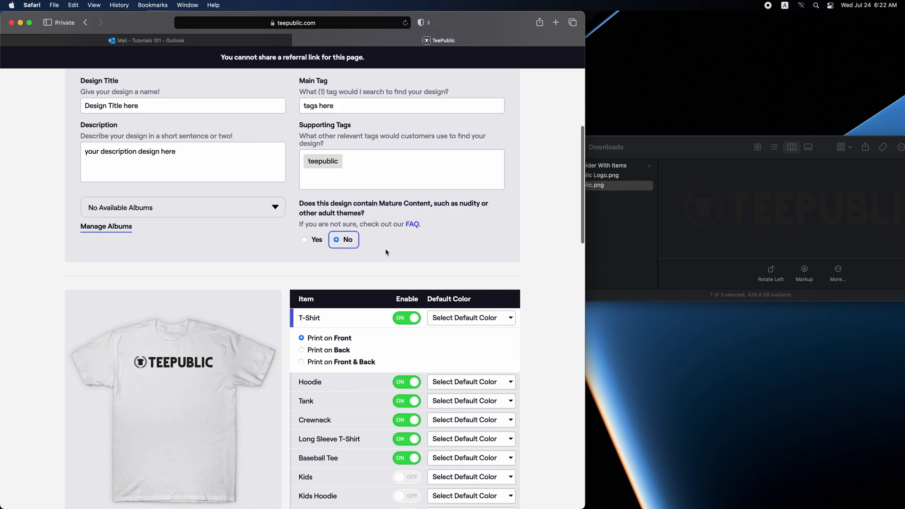
pyautogui.scroll(-5, 179, 242)
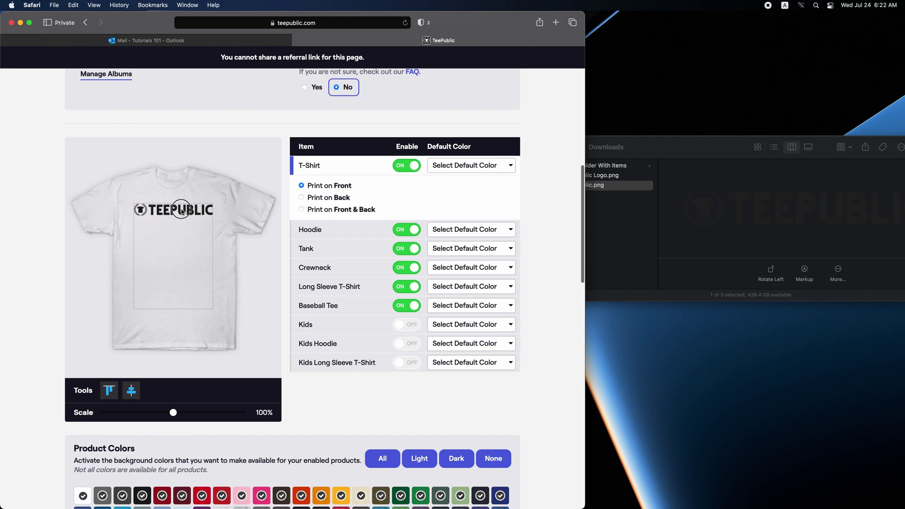
pyautogui.moveTo(181, 210); pyautogui.dragTo(182, 213)
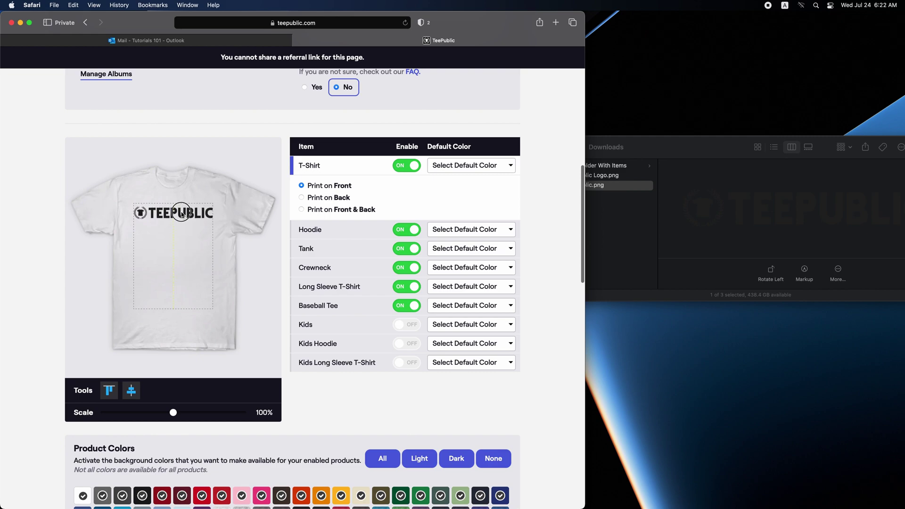
# - Set default colours: White T-shirt, Vintage Heather hoodie, White/Black Baseball Tee
pyautogui.click(463, 166)
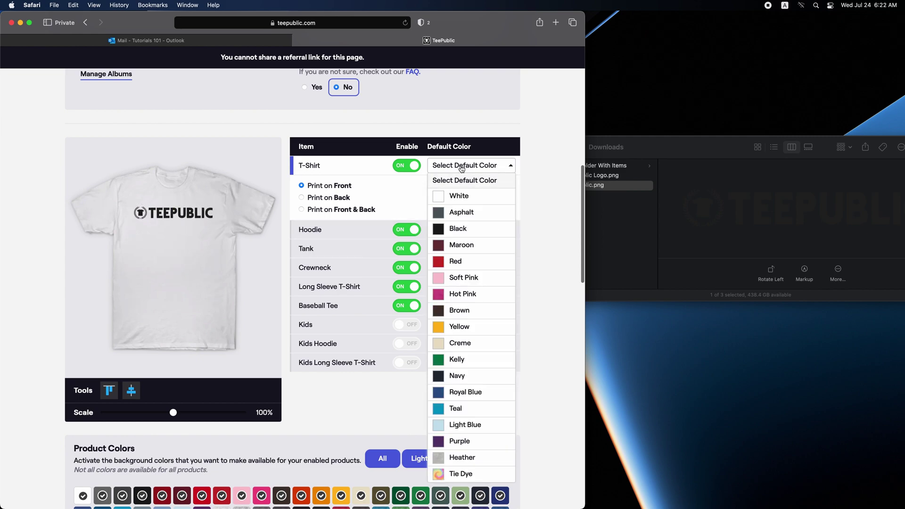
pyautogui.click(461, 201)
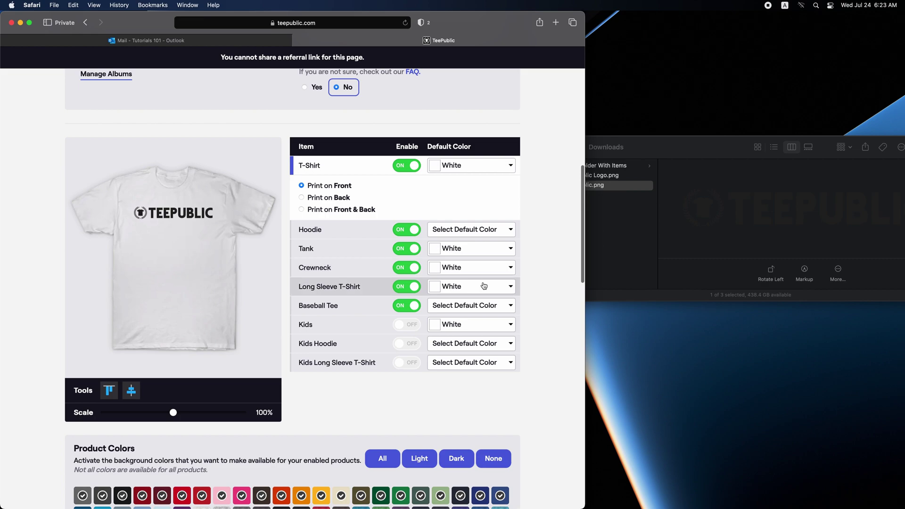
pyautogui.click(479, 230)
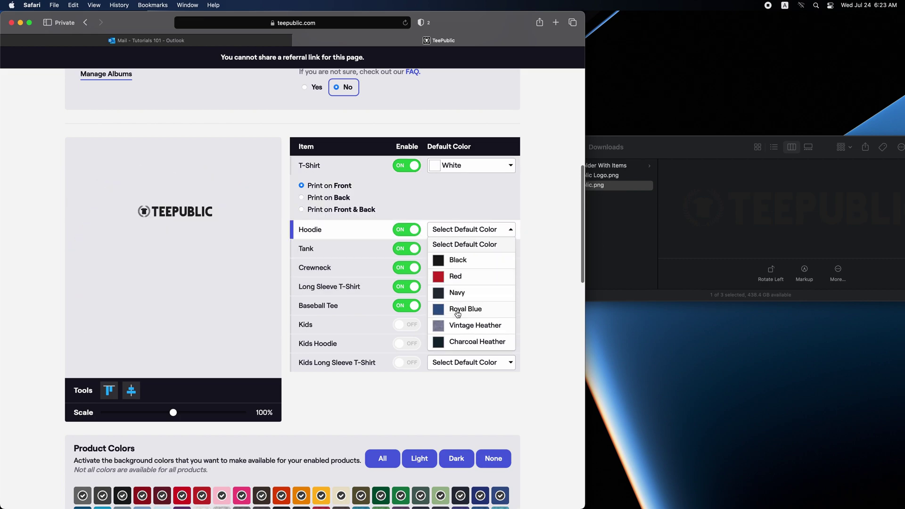
pyautogui.click(456, 325)
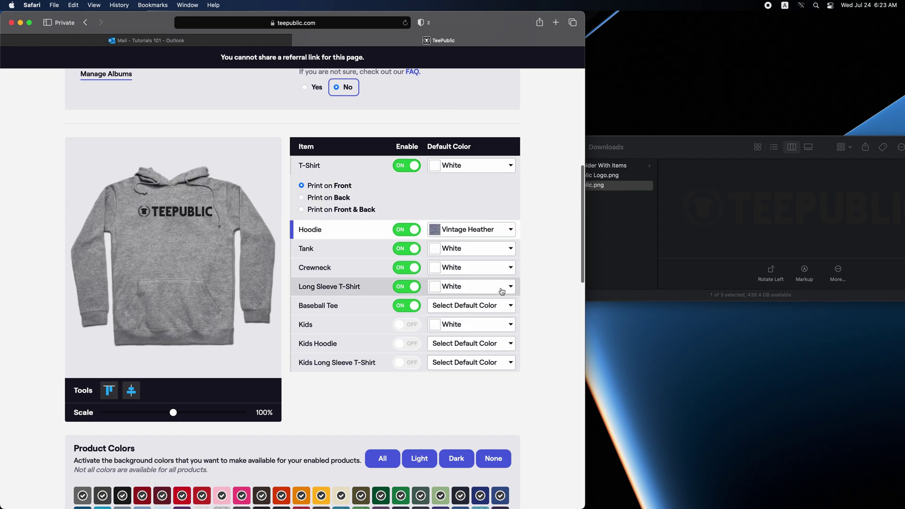
pyautogui.click(472, 308)
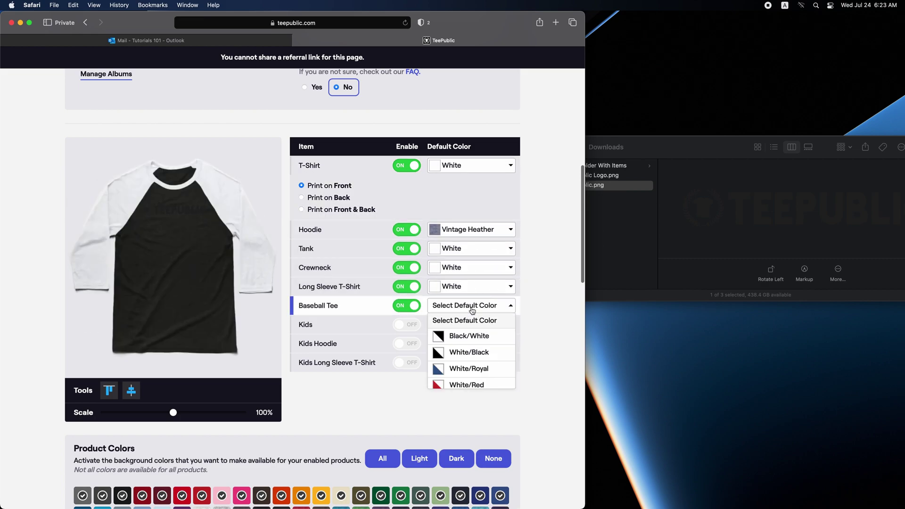
pyautogui.click(460, 352)
# - Set Kids Hoodie to Vintage Royal and Kids Long Sleeve to Deep Royal, then enable the kids products
pyautogui.click(468, 343)
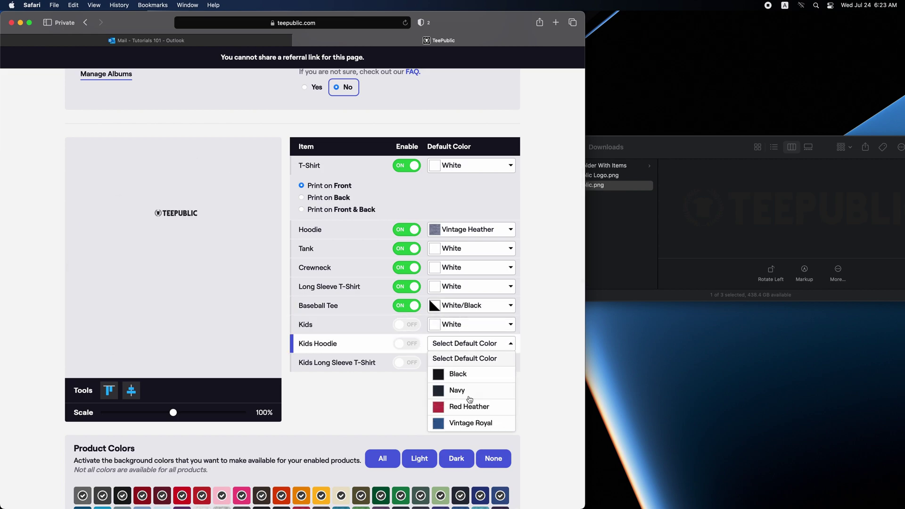
pyautogui.click(458, 424)
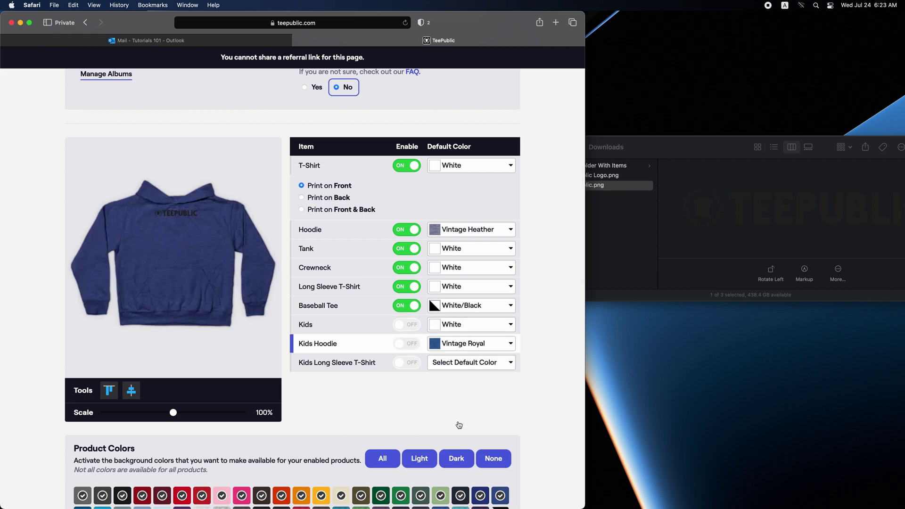
pyautogui.click(471, 364)
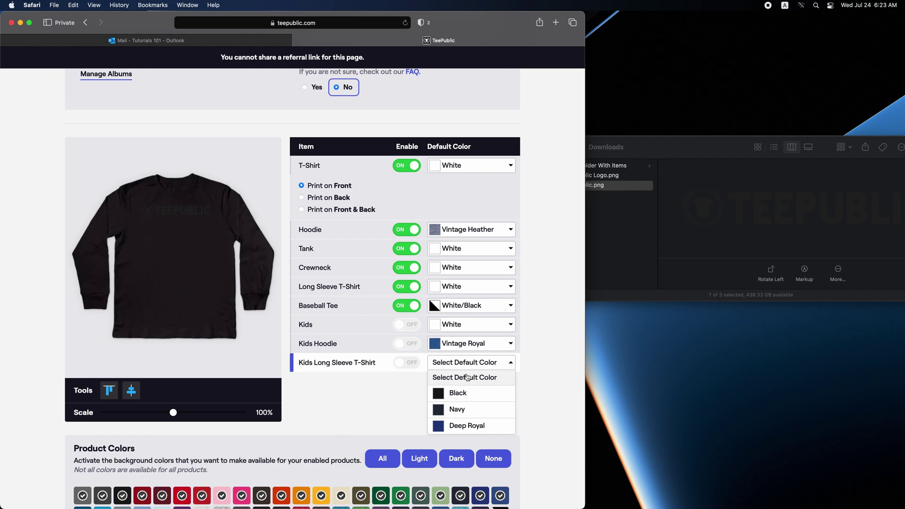
pyautogui.click(458, 427)
pyautogui.scroll(-3, 415, 405)
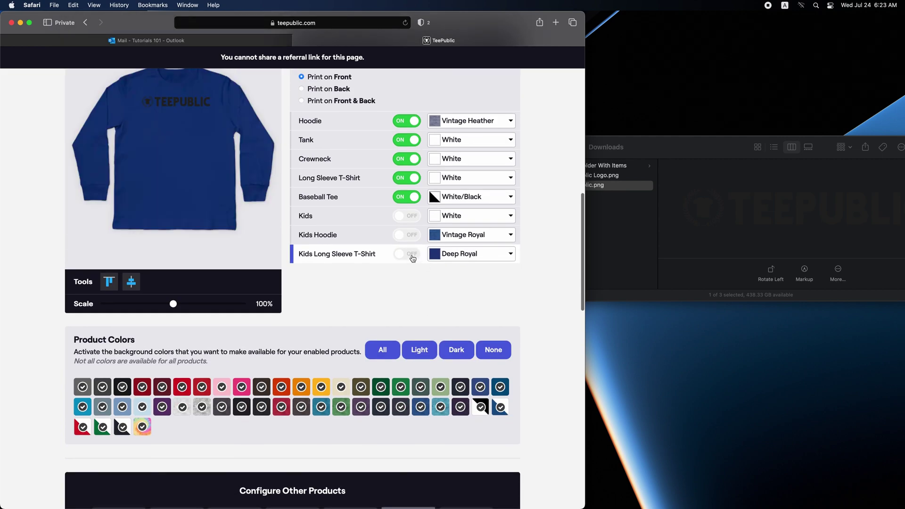
pyautogui.click(409, 235)
pyautogui.click(409, 215)
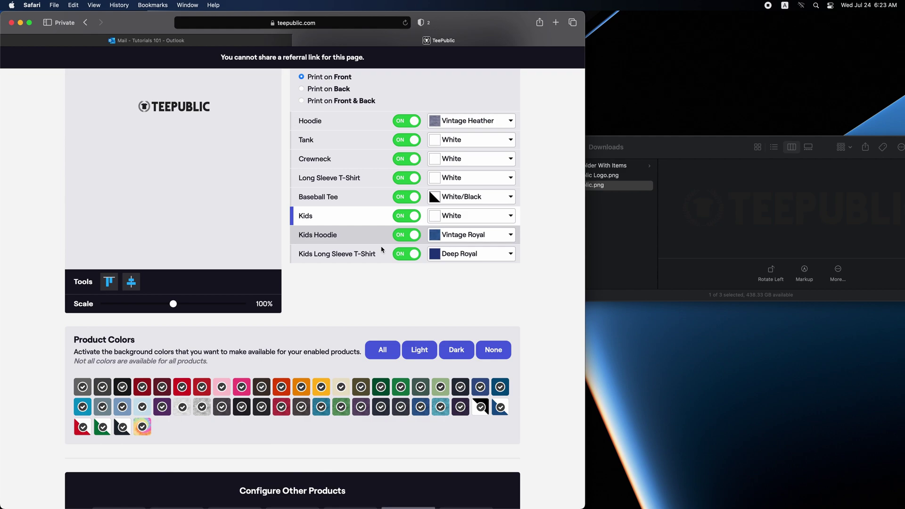
pyautogui.scroll(1, 380, 262)
pyautogui.scroll(-2, 380, 262)
pyautogui.scroll(-1, 379, 263)
pyautogui.scroll(1, 292, 250)
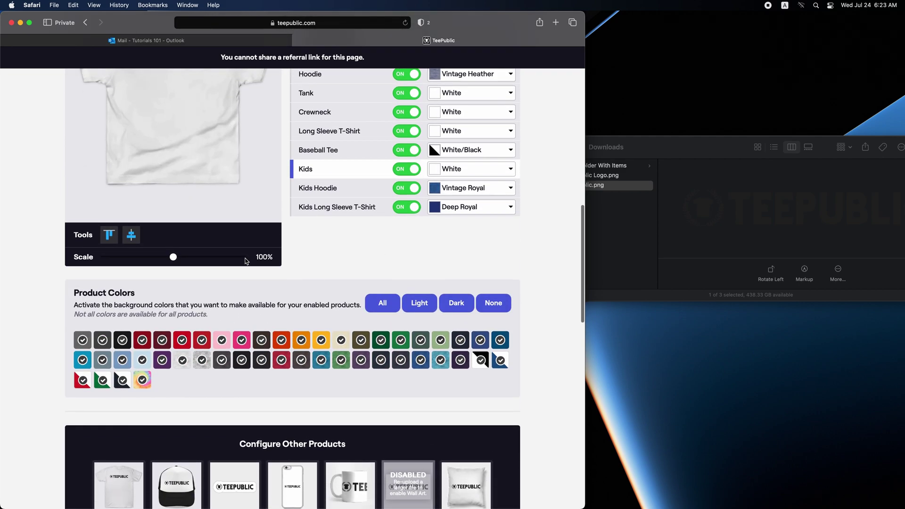
pyautogui.scroll(2, 247, 259)
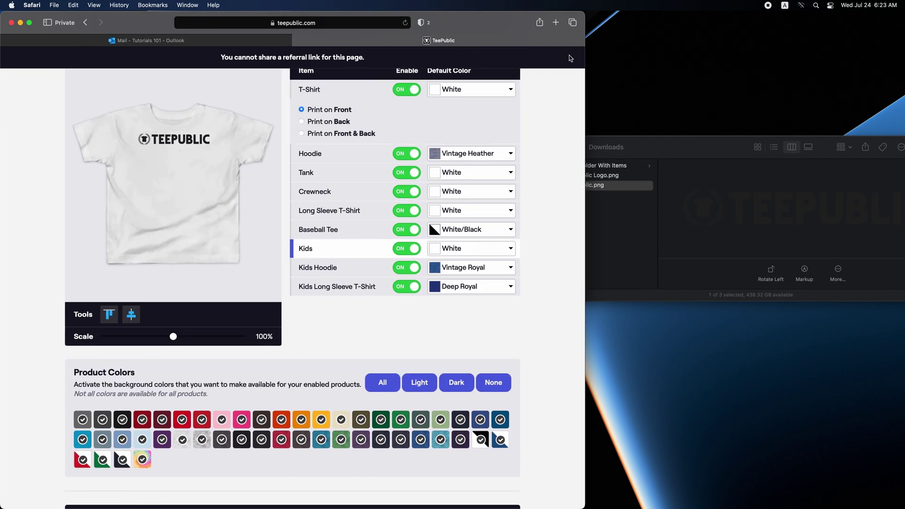
pyautogui.moveTo(586, 47); pyautogui.dragTo(903, 55)
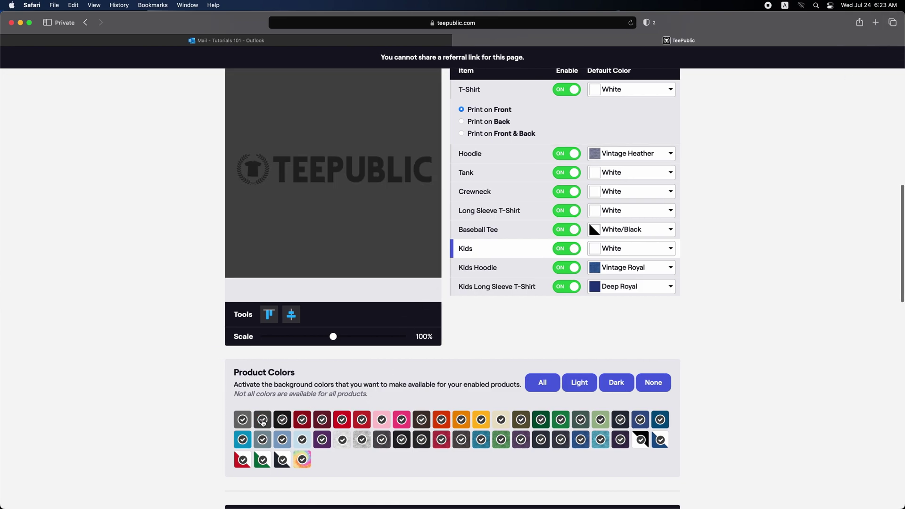
# - Deactivate the grey, black, dark red, brown and other dark colours, and toggle the light and dark colour groups
pyautogui.click(283, 420)
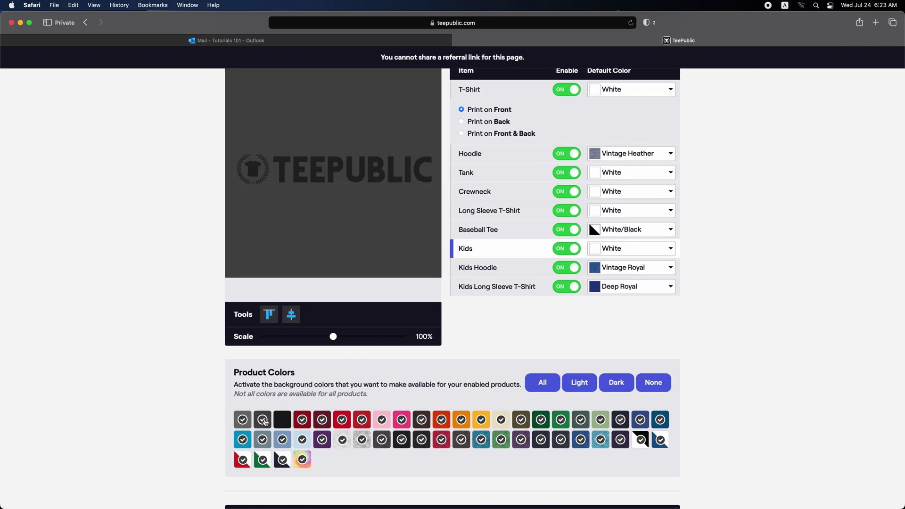
pyautogui.click(303, 421)
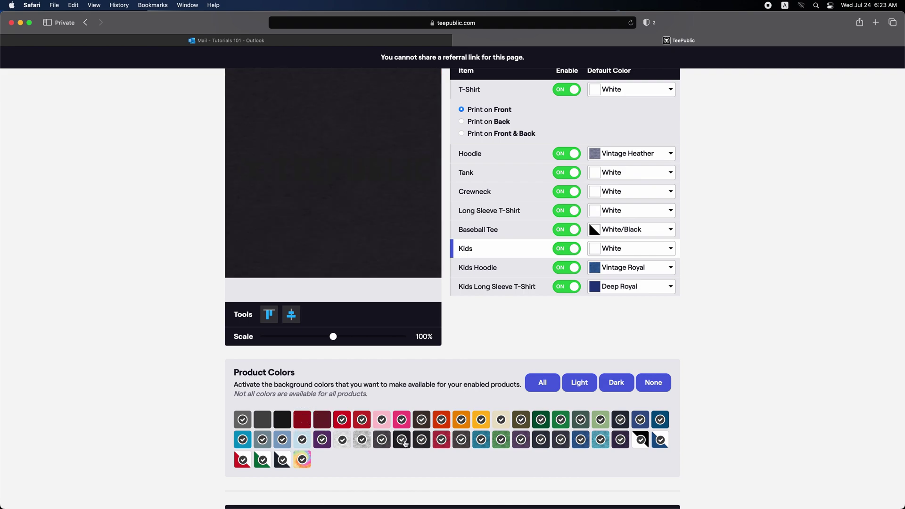
pyautogui.click(402, 439)
pyautogui.click(421, 421)
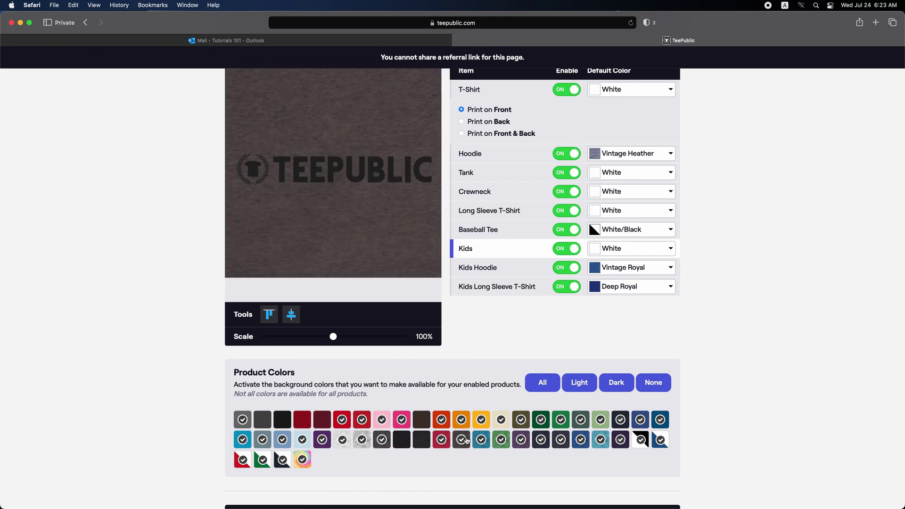
pyautogui.click(461, 439)
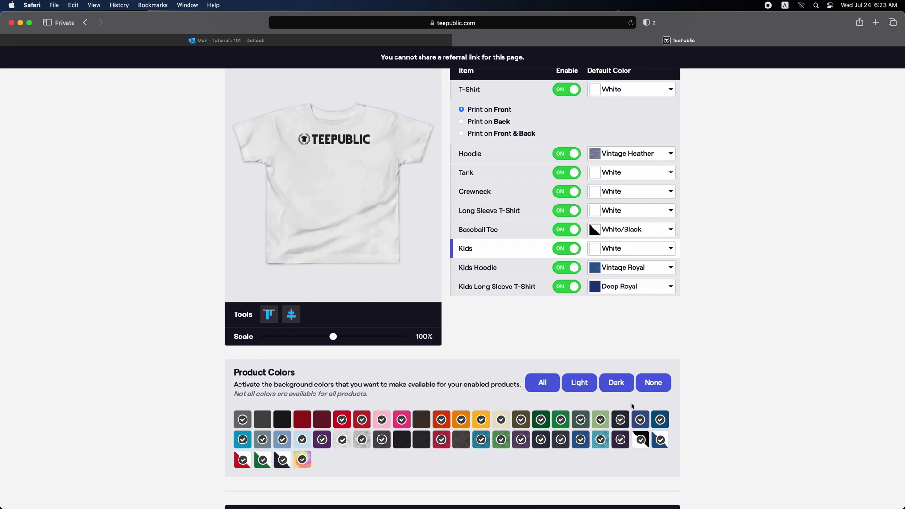
pyautogui.click(579, 382)
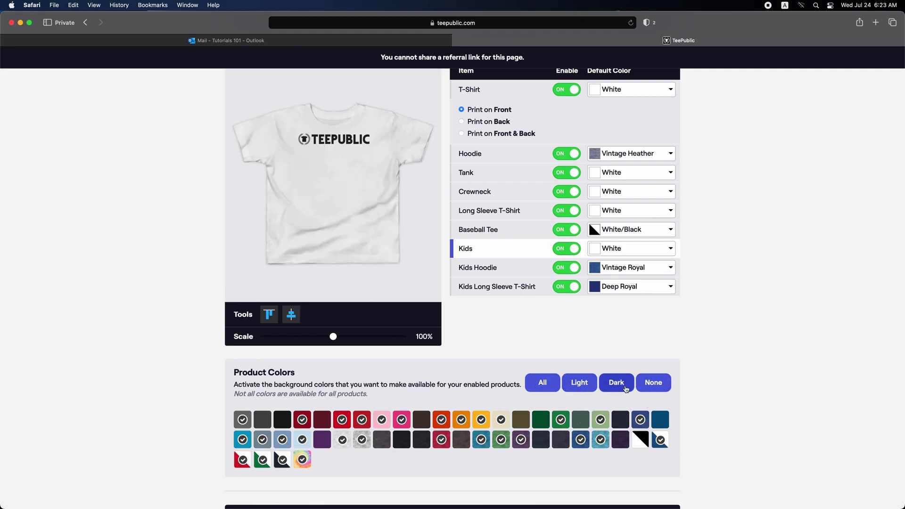
pyautogui.scroll(-2, 539, 415)
pyautogui.scroll(-3, 540, 416)
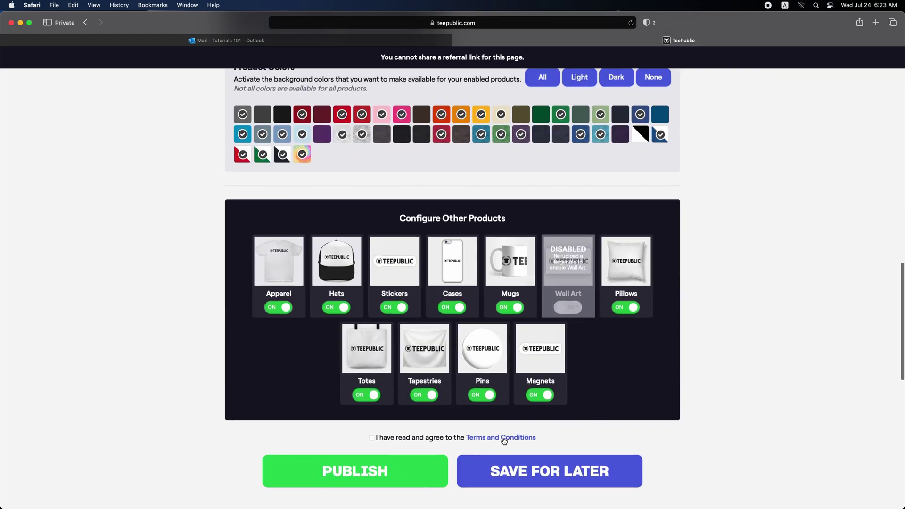
# - Shrink the logo to 66% on the mug and 74% on the travel mug, reviewing hats and tapestries
pyautogui.click(335, 270)
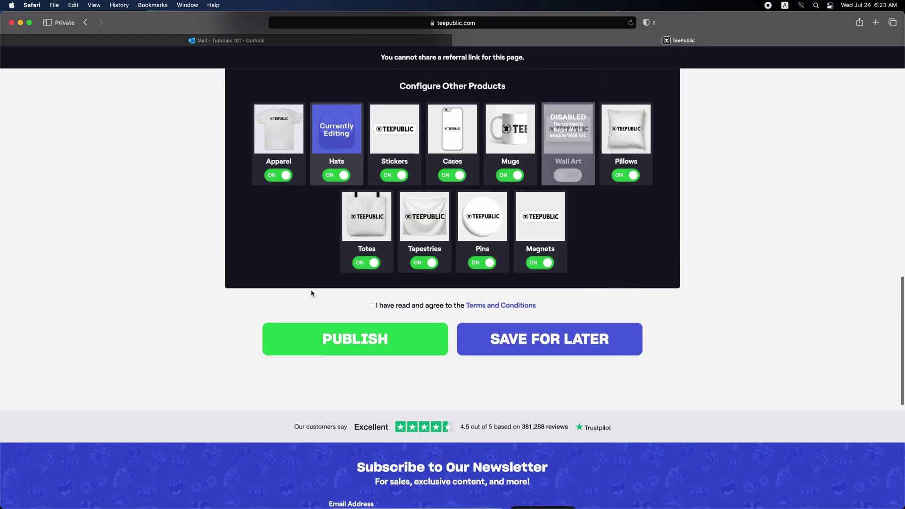
pyautogui.scroll(-3, 495, 210)
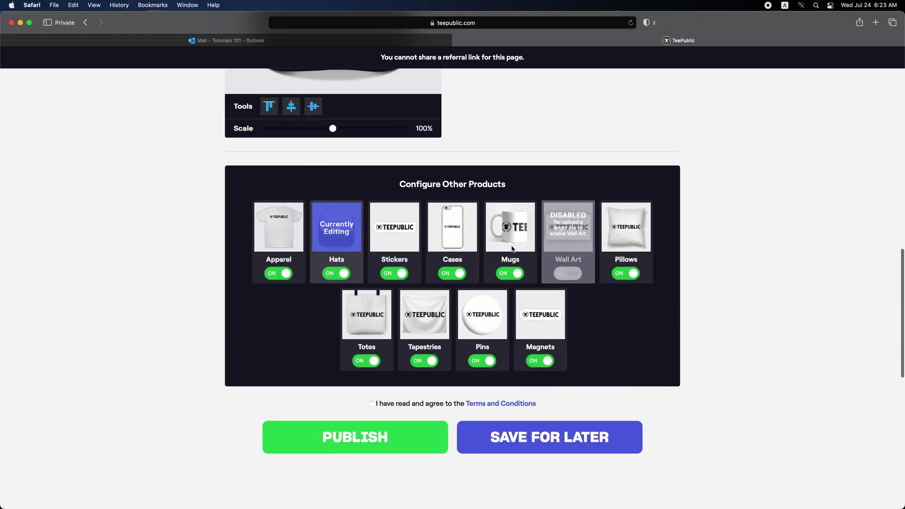
pyautogui.click(519, 234)
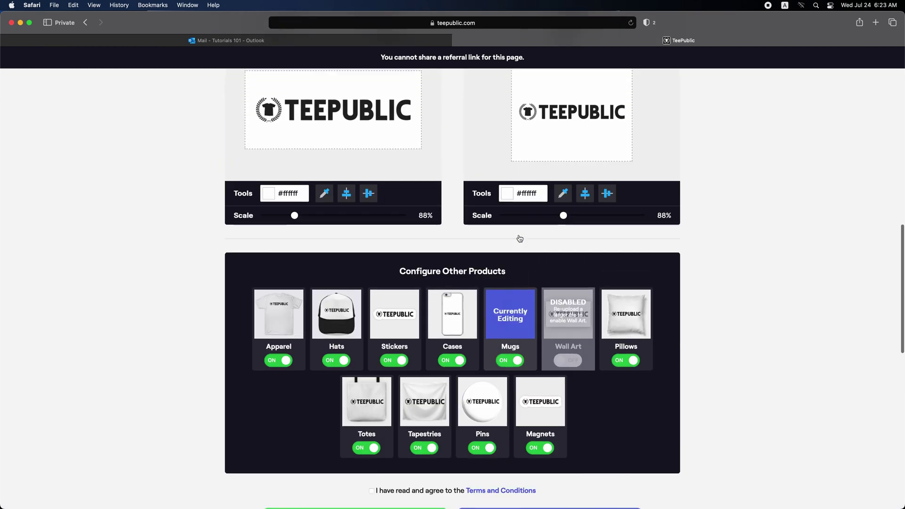
pyautogui.scroll(5, 519, 238)
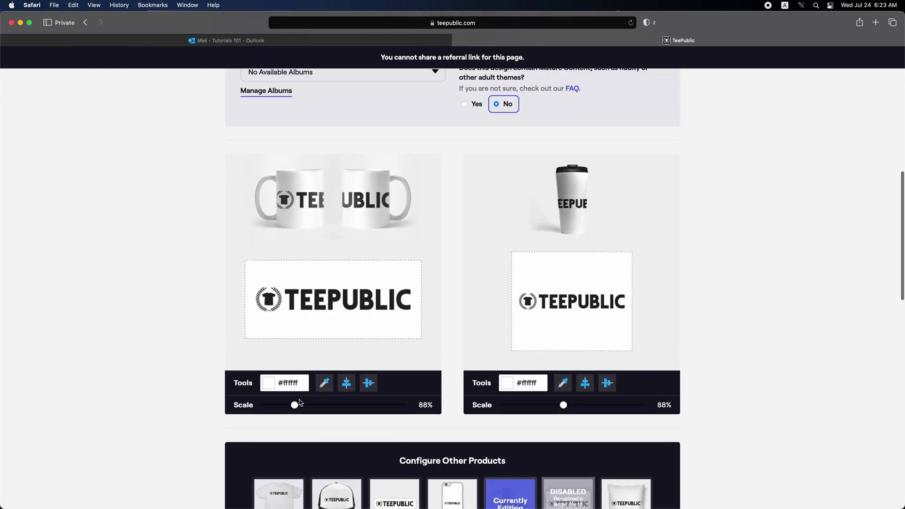
pyautogui.moveTo(295, 405); pyautogui.dragTo(286, 405)
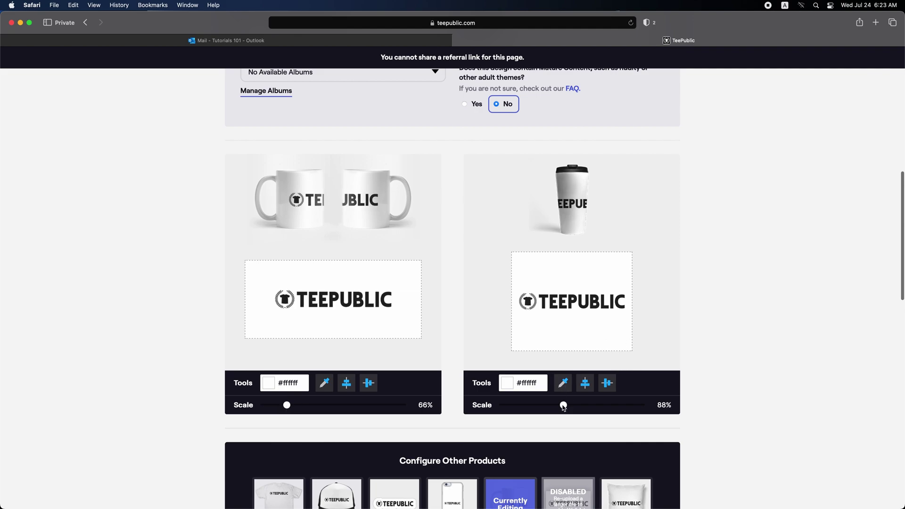
pyautogui.moveTo(563, 407); pyautogui.dragTo(554, 406)
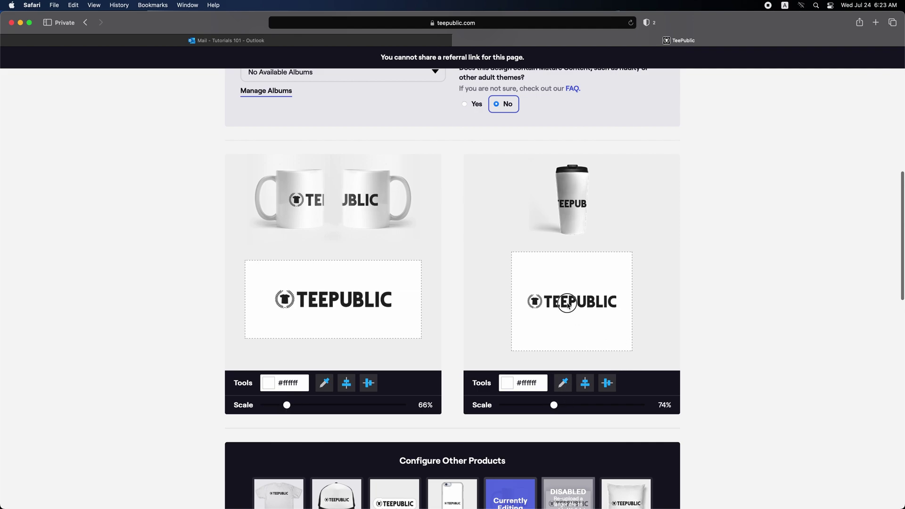
pyautogui.scroll(-2, 675, 302)
pyautogui.scroll(-3, 675, 303)
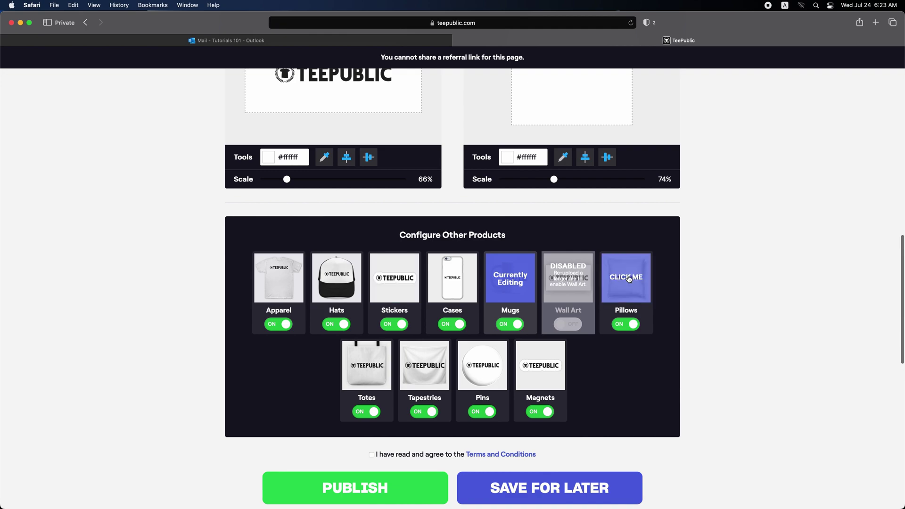
pyautogui.click(435, 367)
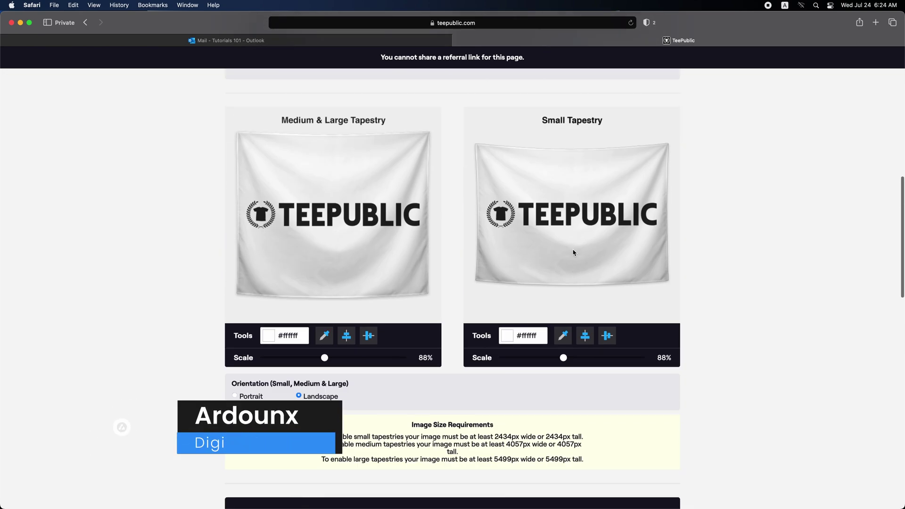
pyautogui.scroll(-3, 276, 370)
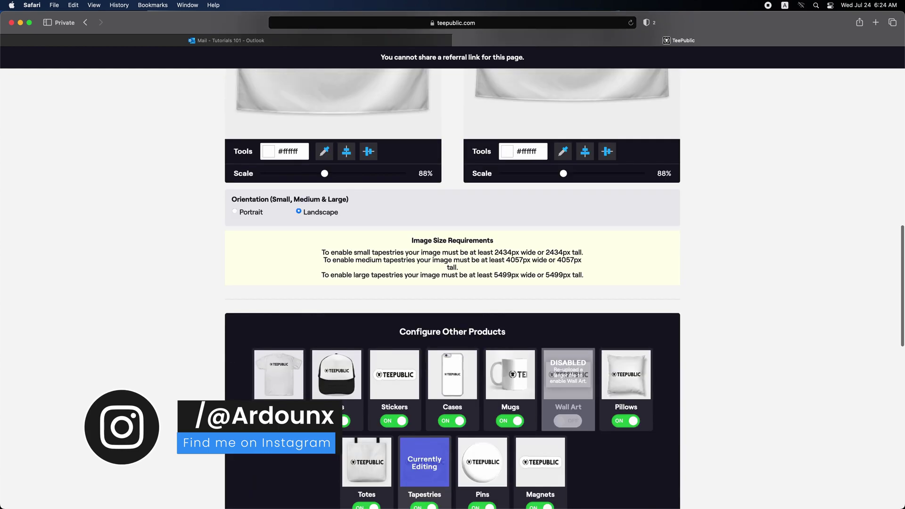
pyautogui.click(276, 370)
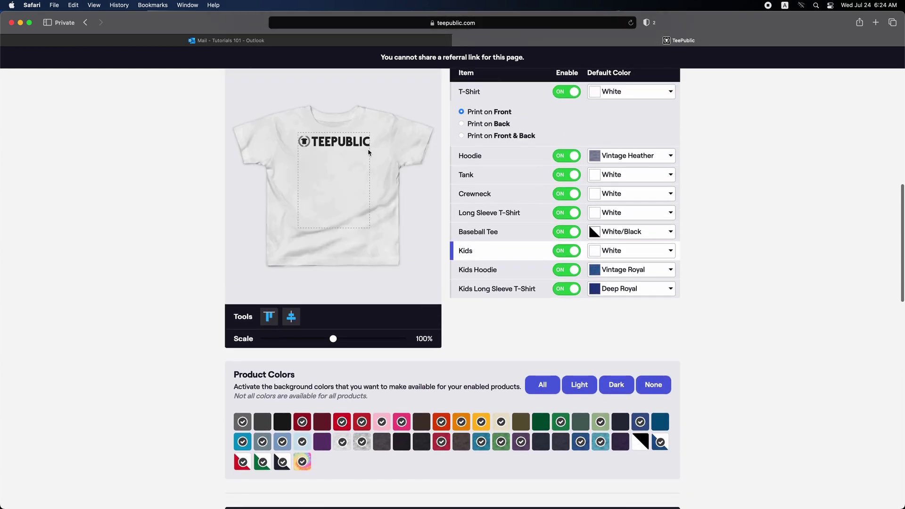
pyautogui.scroll(-1, 502, 352)
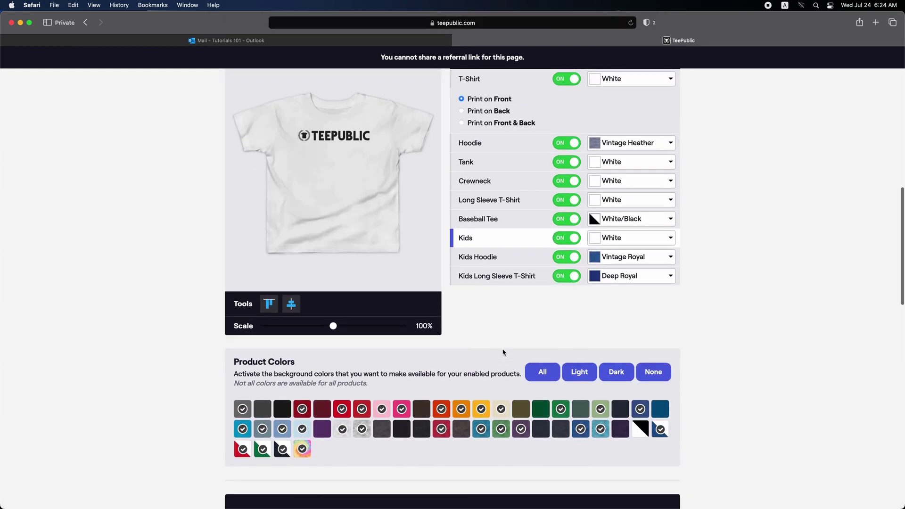
pyautogui.scroll(-4, 503, 354)
pyautogui.scroll(-1, 503, 351)
pyautogui.scroll(-4, 591, 341)
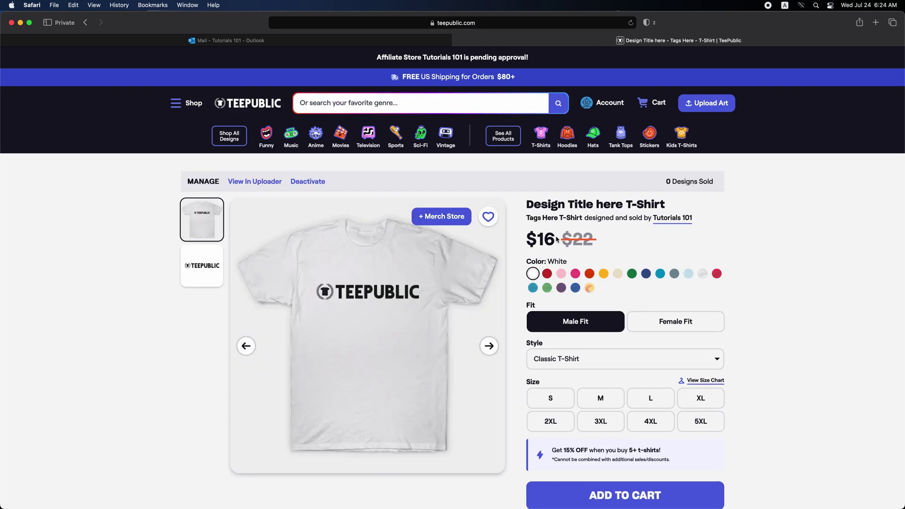
# - Add the T-Shirt design to the merch store and view the storefront page
pyautogui.click(441, 225)
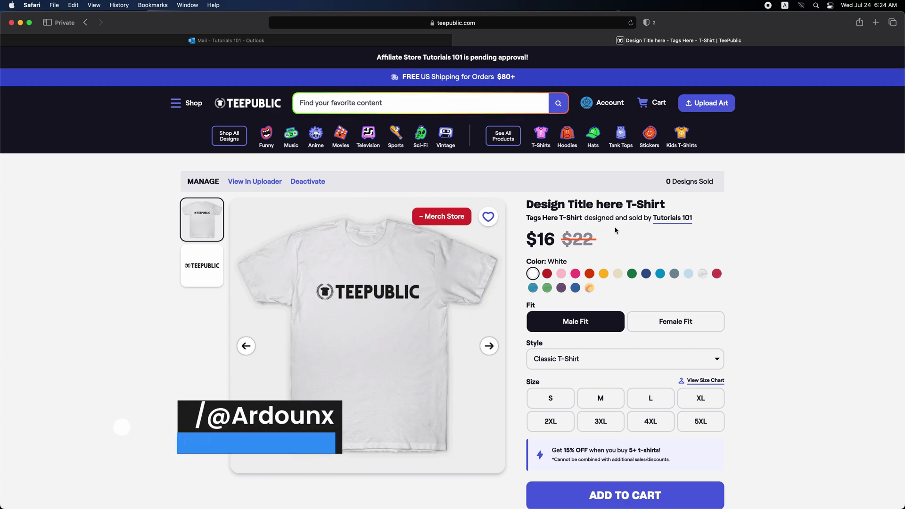
pyautogui.scroll(-1, 637, 237)
pyautogui.scroll(-2, 658, 242)
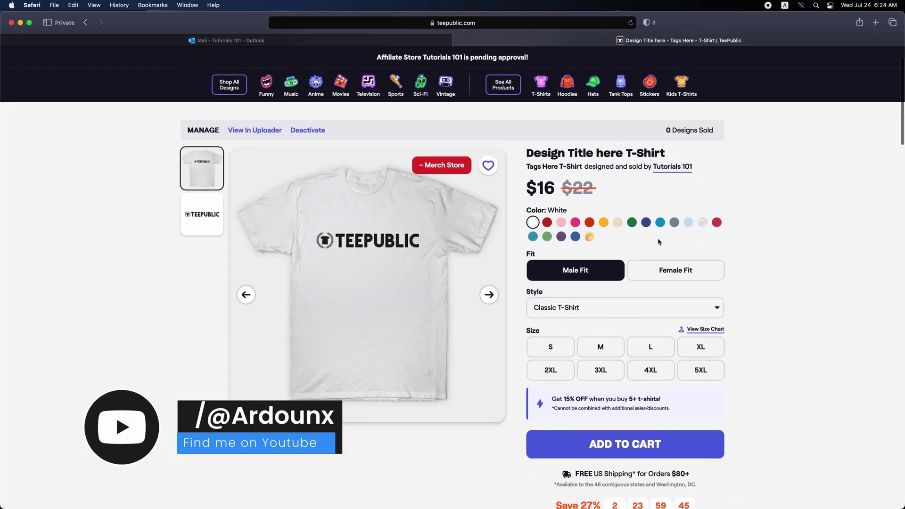
pyautogui.scroll(-3, 659, 242)
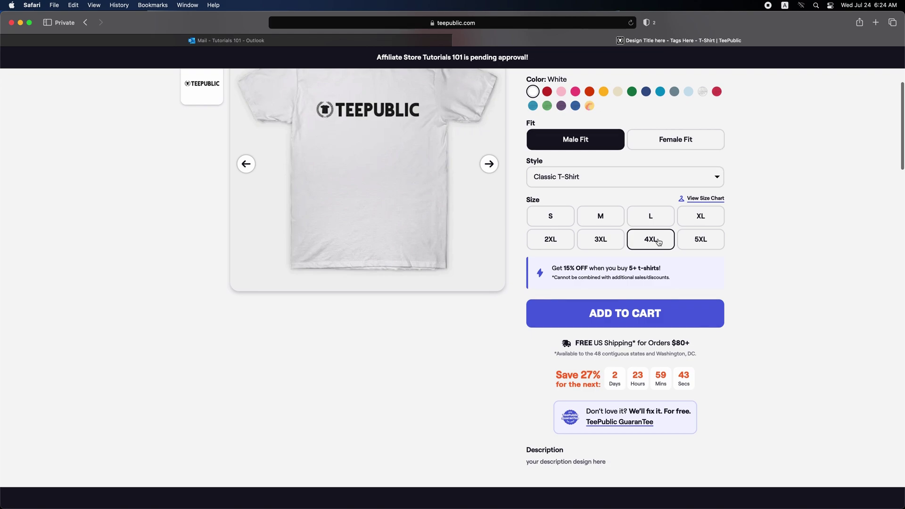
pyautogui.scroll(-2, 658, 242)
pyautogui.scroll(3, 659, 242)
pyautogui.scroll(3, 643, 269)
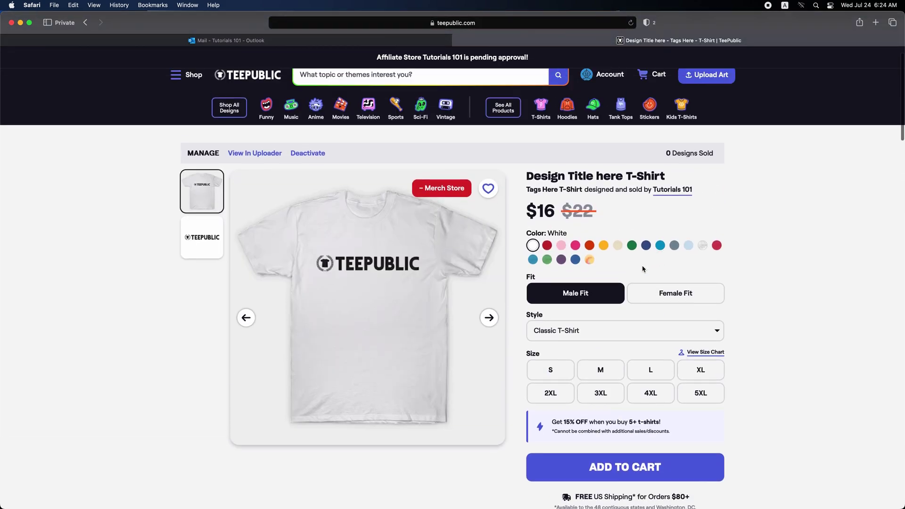
pyautogui.click(673, 190)
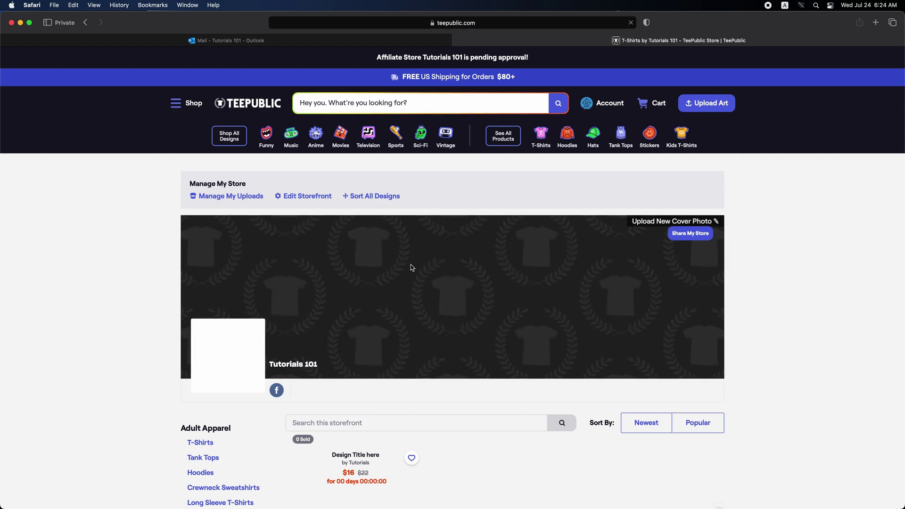
pyautogui.scroll(-5, 418, 398)
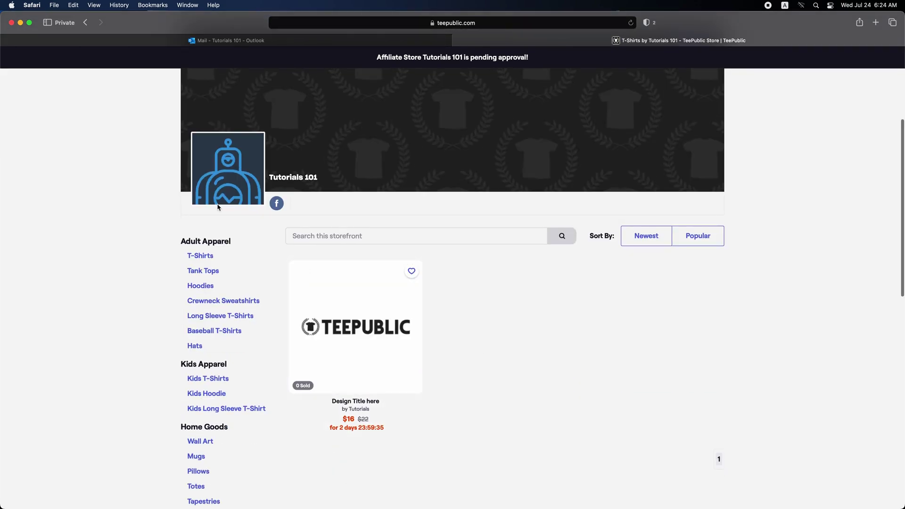
# - Upload TeePublic Logo.png from Downloads as the store's profile icon and submit it
pyautogui.moveTo(228, 168)
pyautogui.click(251, 140)
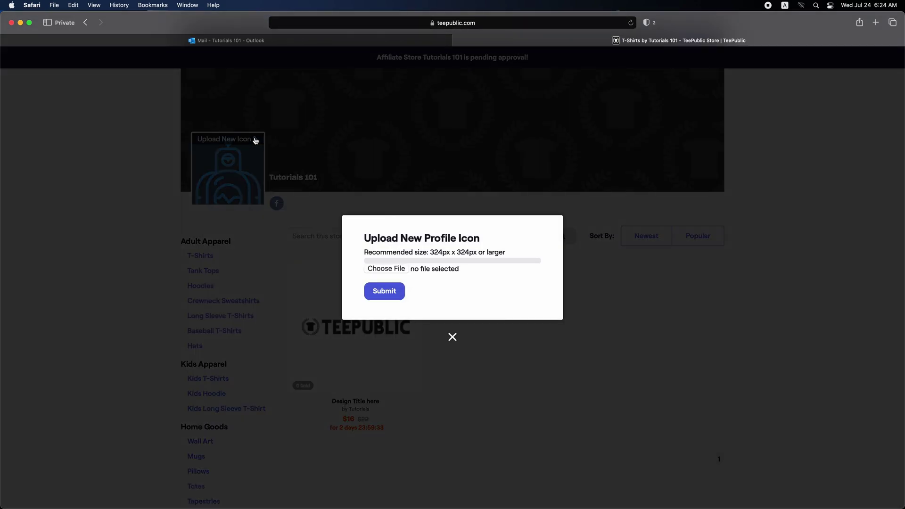
pyautogui.click(432, 263)
pyautogui.click(379, 226)
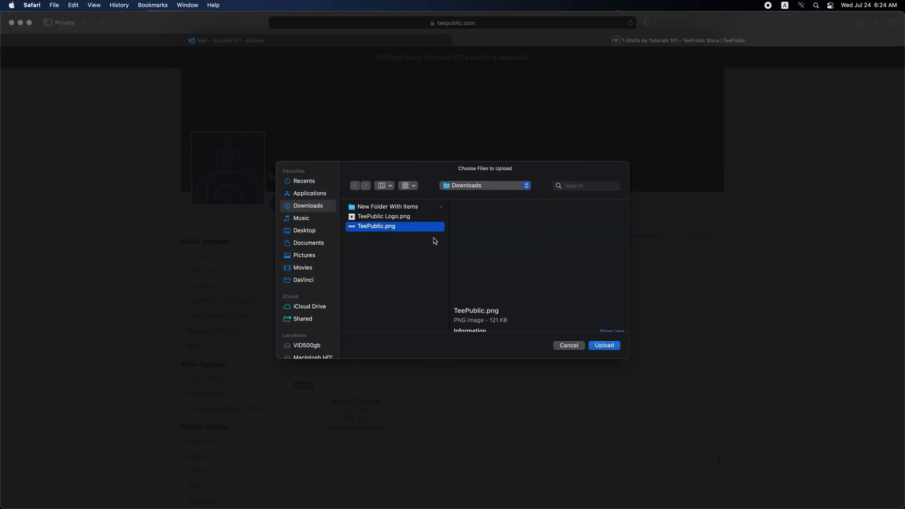
pyautogui.click(387, 217)
pyautogui.click(613, 350)
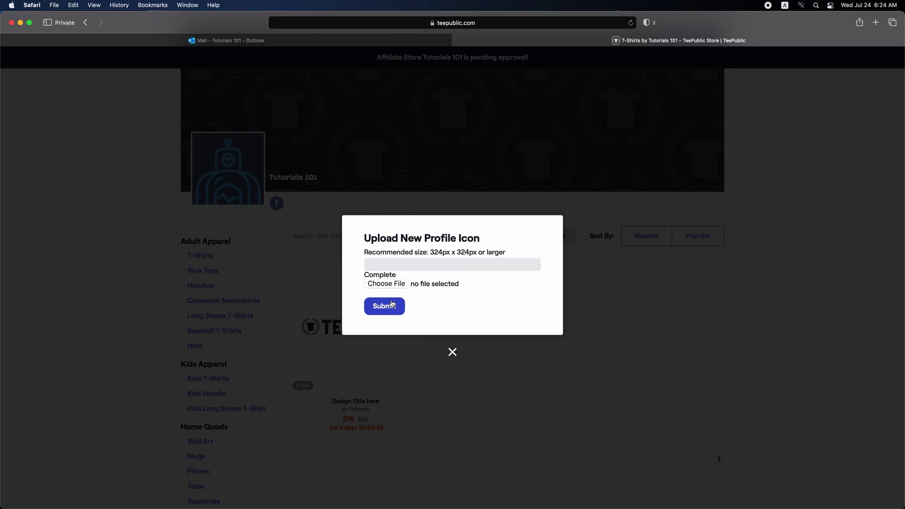
pyautogui.click(389, 431)
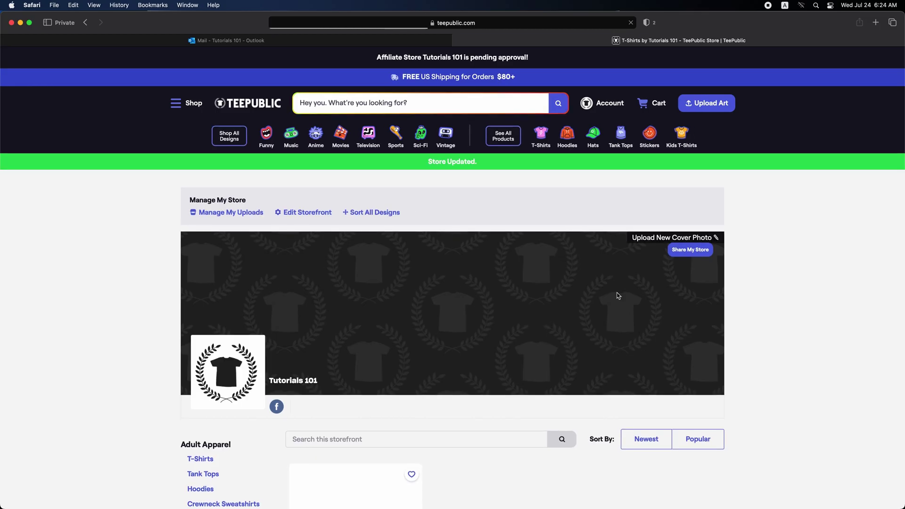
# - Upload TeePublic.png from Downloads as the storefront cover photo and submit it
pyautogui.click(715, 238)
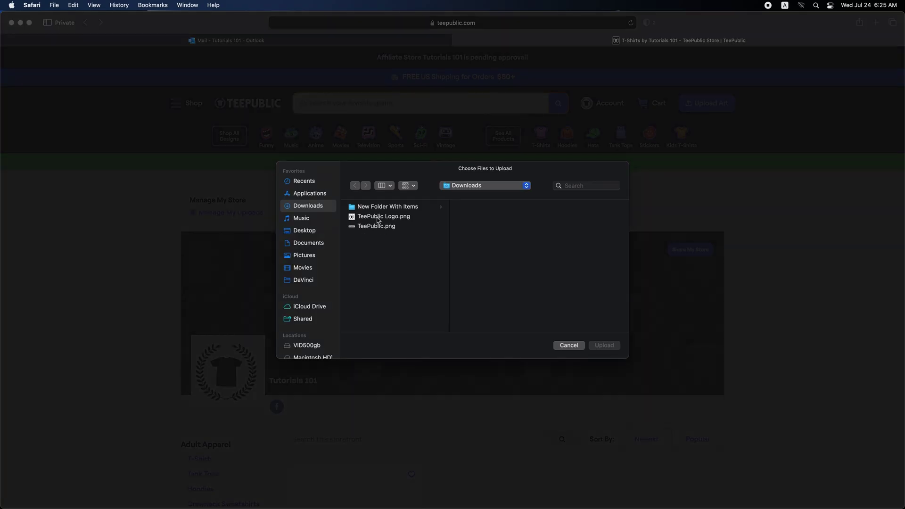
pyautogui.click(377, 227)
pyautogui.click(606, 346)
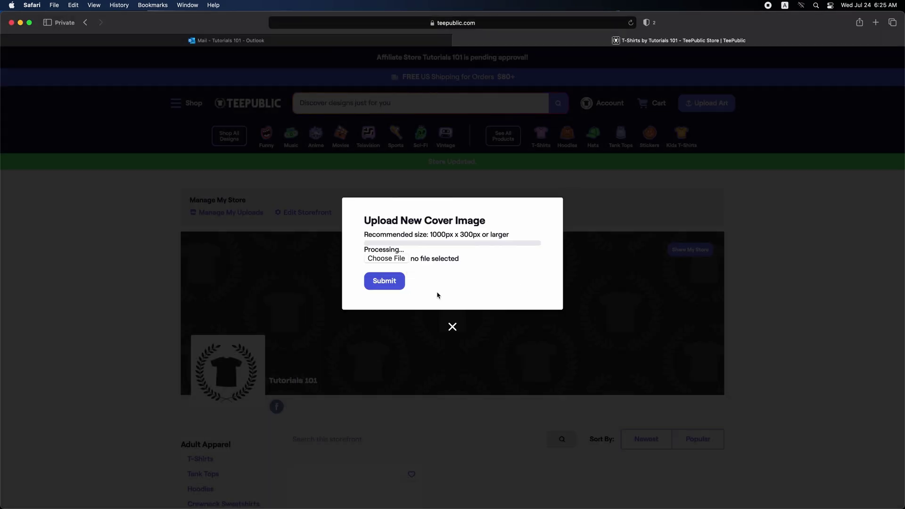
pyautogui.click(385, 316)
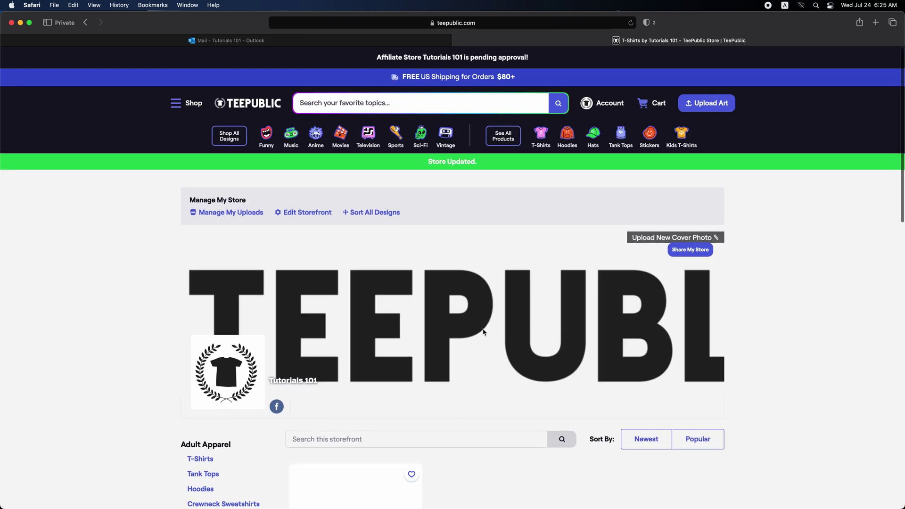
pyautogui.scroll(-2, 483, 330)
pyautogui.scroll(-2, 483, 333)
pyautogui.scroll(-3, 483, 332)
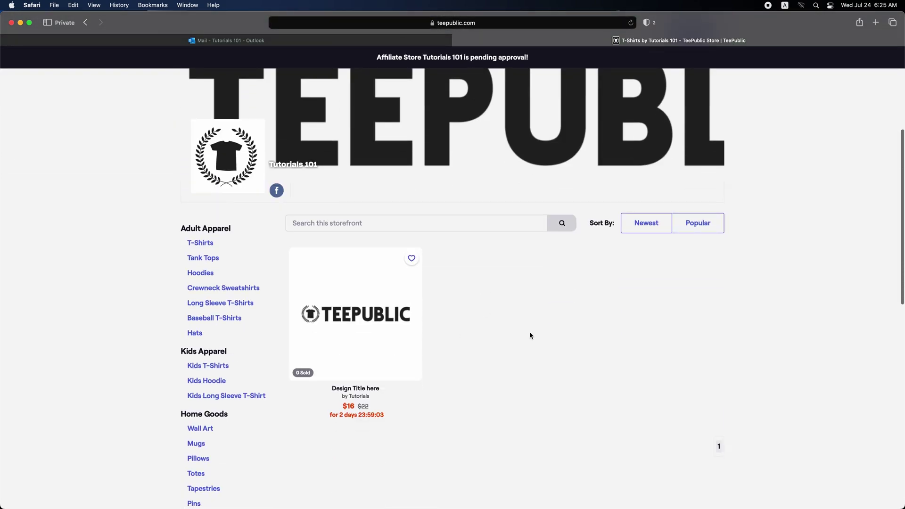
pyautogui.moveTo(364, 323); pyautogui.dragTo(517, 322)
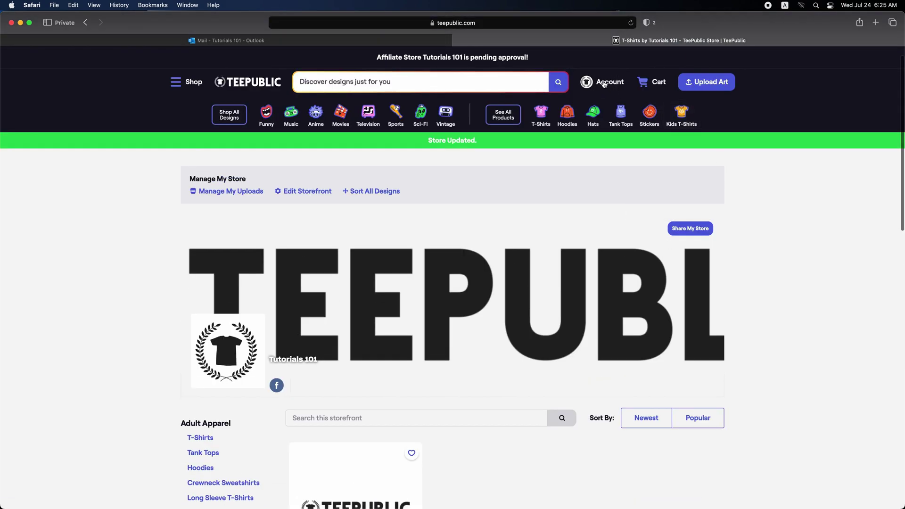
# - Go to Account Settings from the account panel and review the Artist Name and account details
pyautogui.click(604, 84)
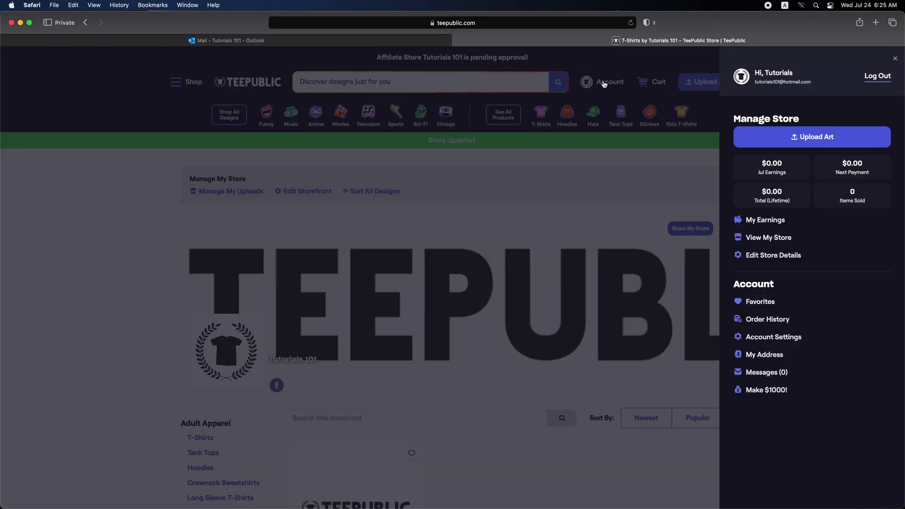
pyautogui.click(797, 335)
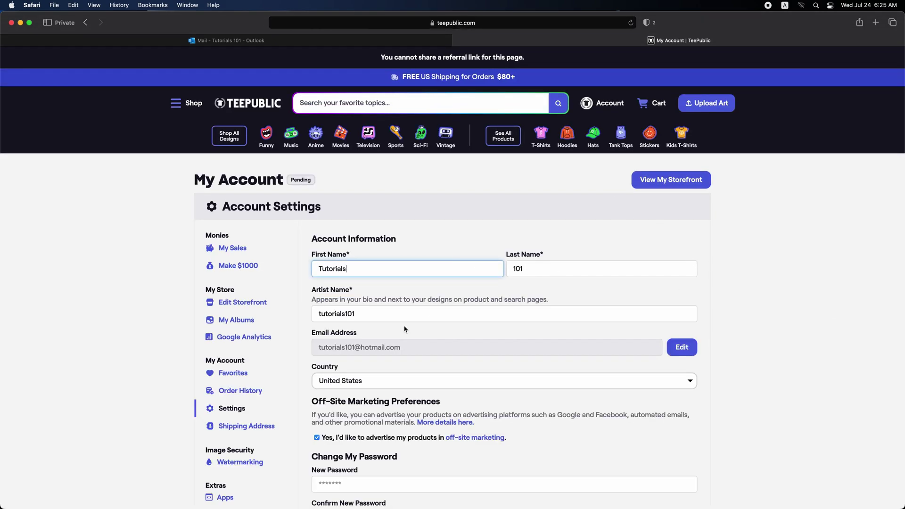
pyautogui.click(368, 314)
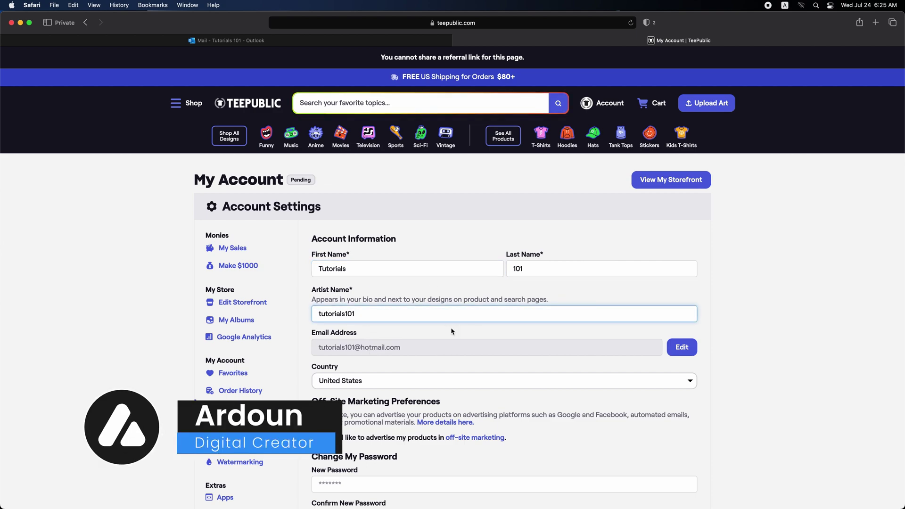
pyautogui.scroll(-2, 451, 331)
pyautogui.scroll(-1, 495, 355)
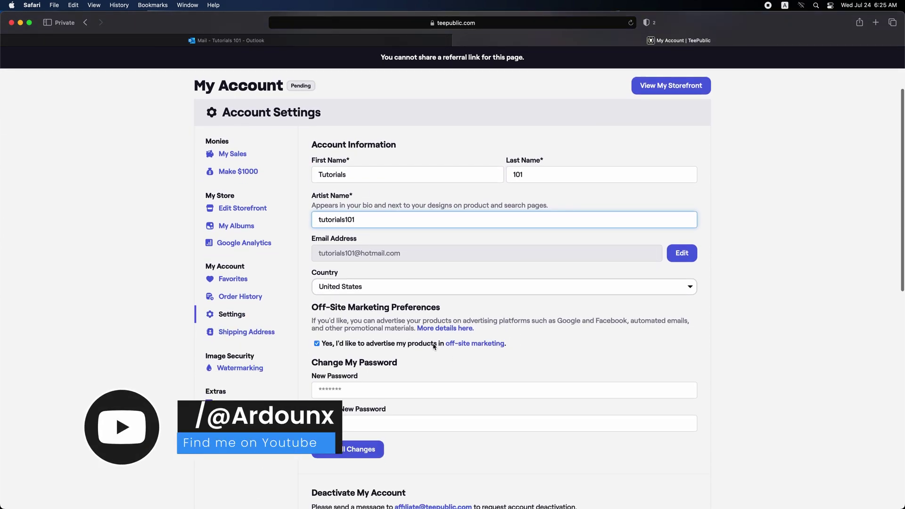
pyautogui.scroll(-2, 477, 377)
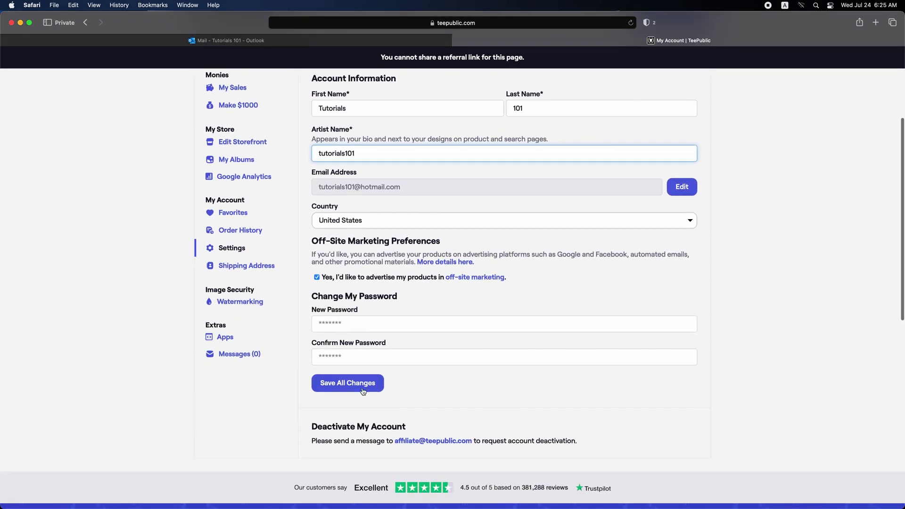
pyautogui.scroll(-1, 479, 417)
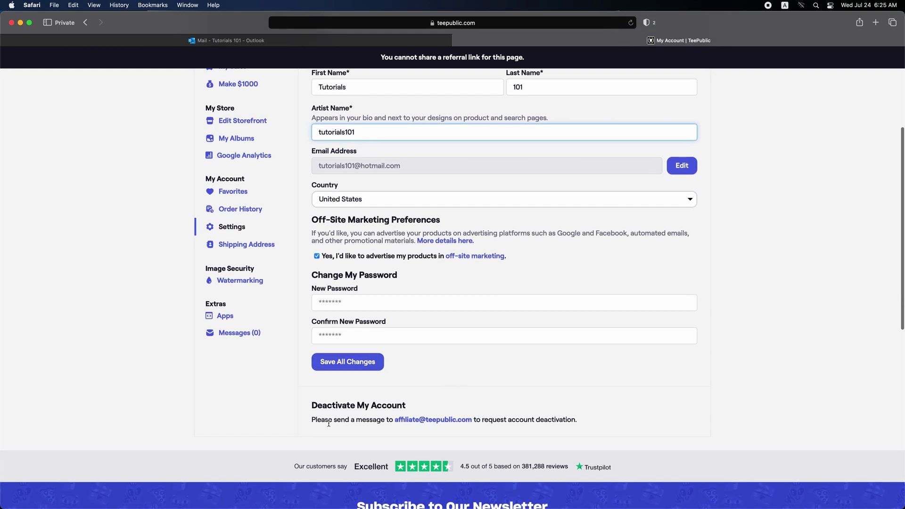
pyautogui.scroll(3, 513, 393)
pyautogui.scroll(1, 511, 338)
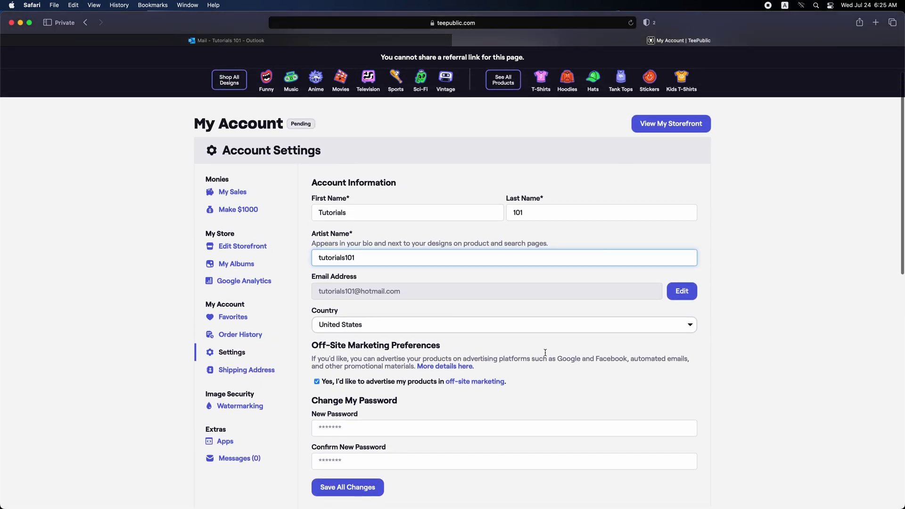
pyautogui.click(238, 197)
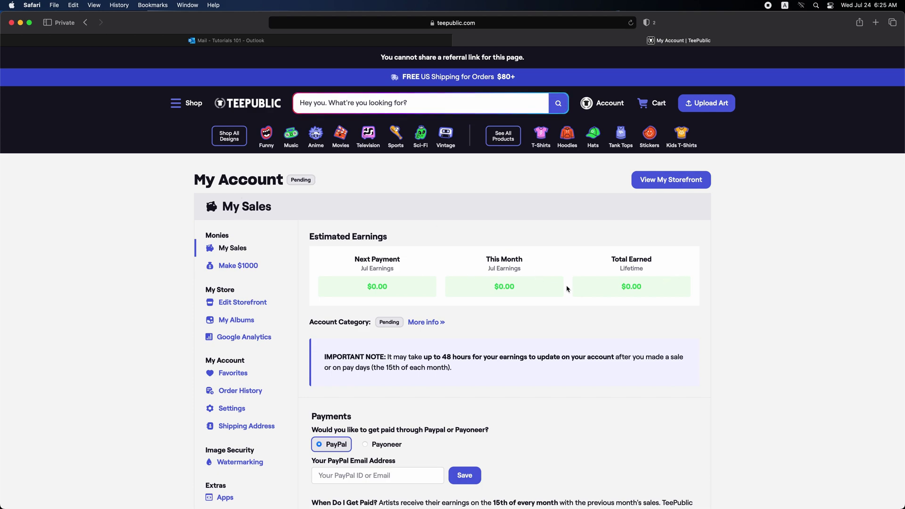
pyautogui.scroll(-2, 537, 330)
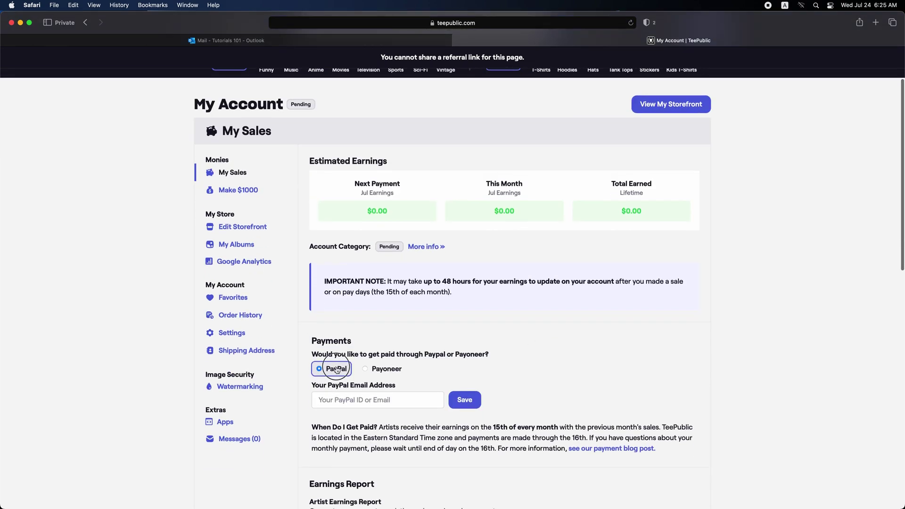
# - Switch payouts to Payoneer and back to PayPal, then view the Make $1000 referral page
pyautogui.click(342, 400)
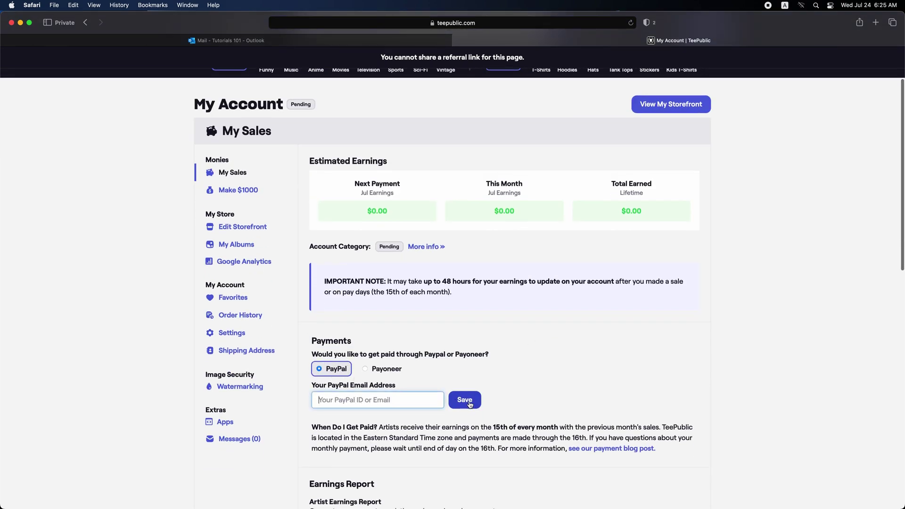
pyautogui.click(367, 373)
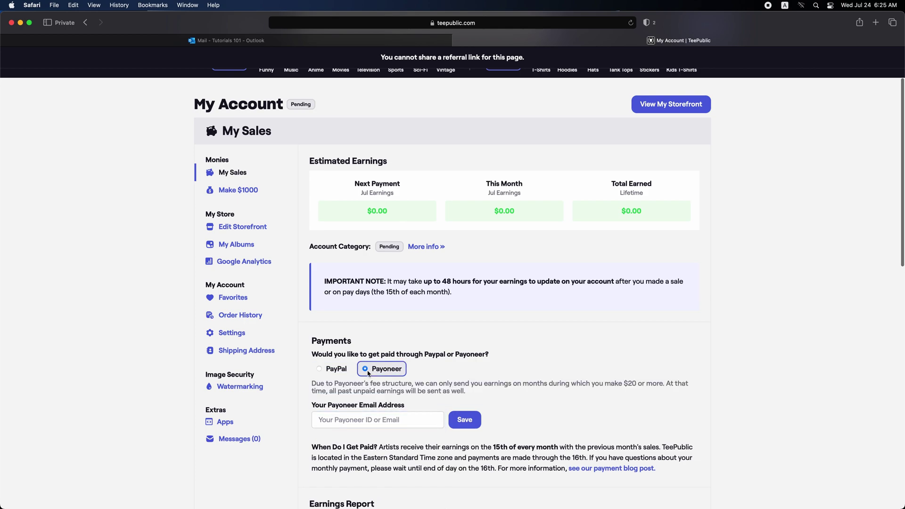
pyautogui.click(342, 419)
pyautogui.click(332, 369)
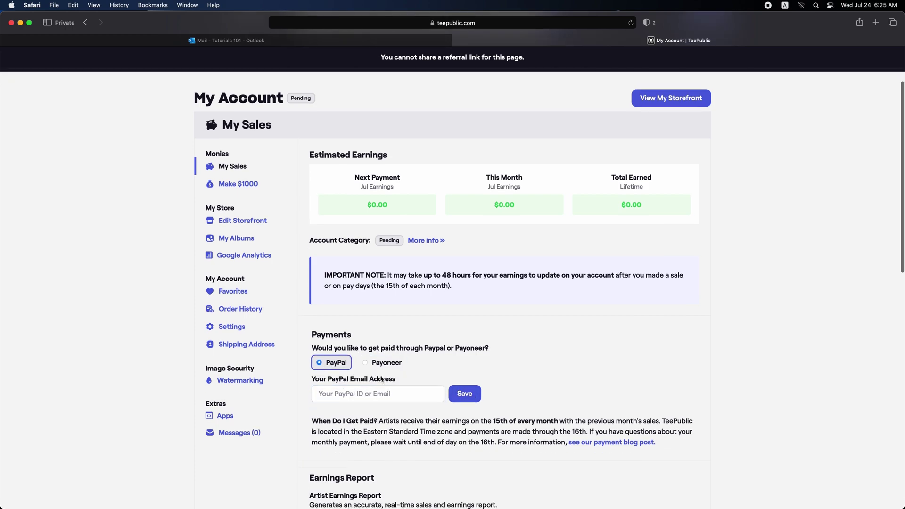
pyautogui.scroll(-5, 369, 303)
pyautogui.scroll(5, 370, 303)
pyautogui.click(238, 233)
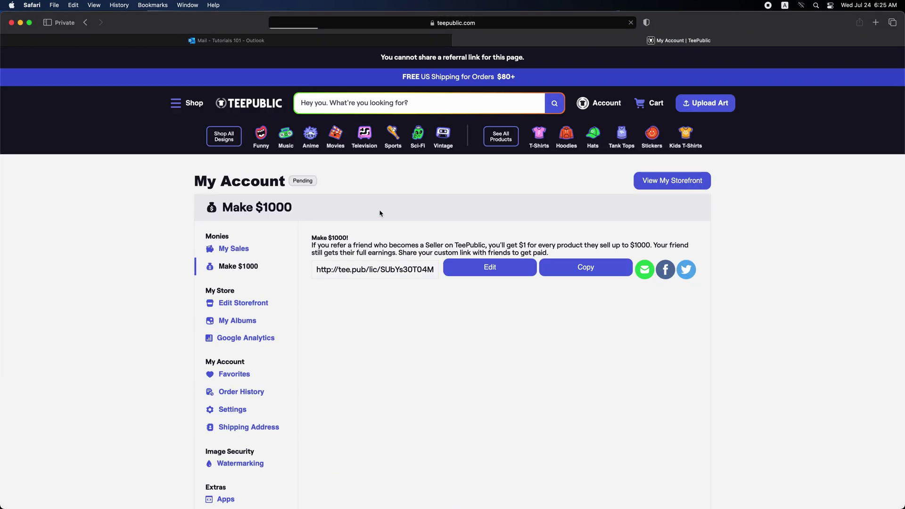
pyautogui.click(587, 267)
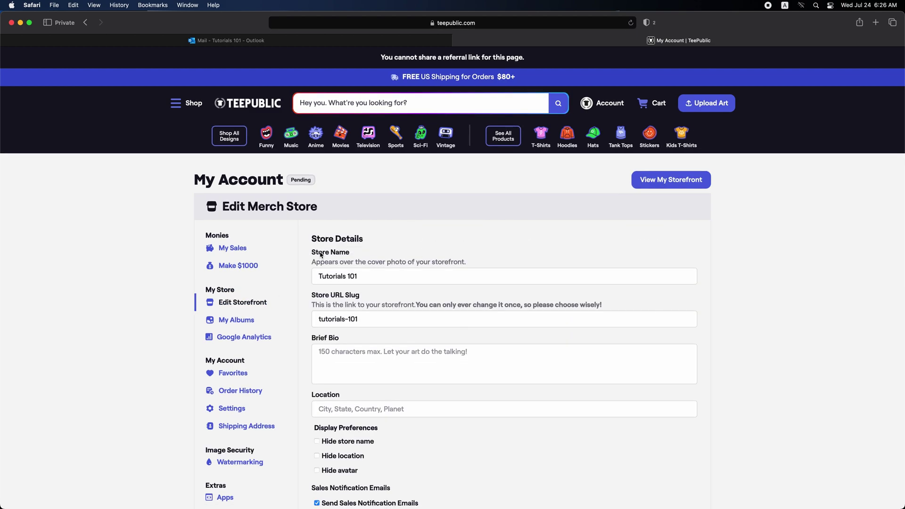
# - Review the Store Name, URL Slug and Bio fields, leaving store location visible
pyautogui.click(322, 253)
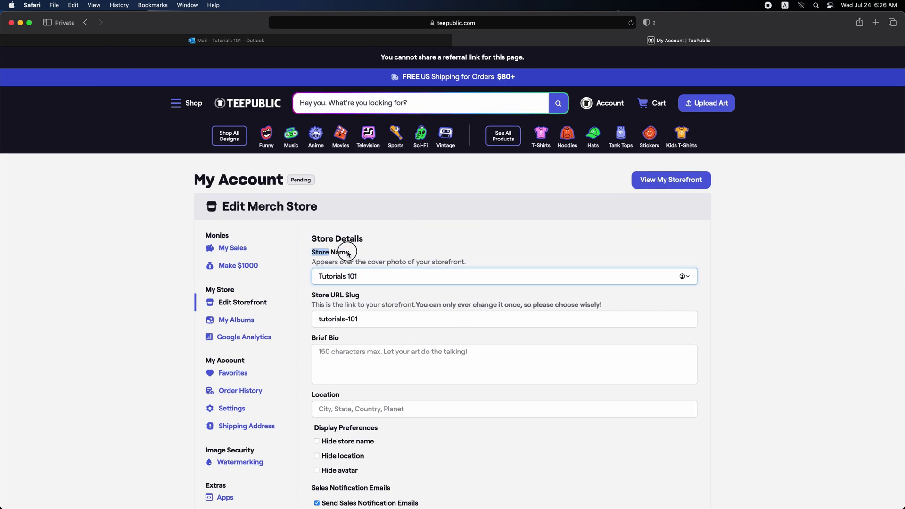
pyautogui.click(376, 320)
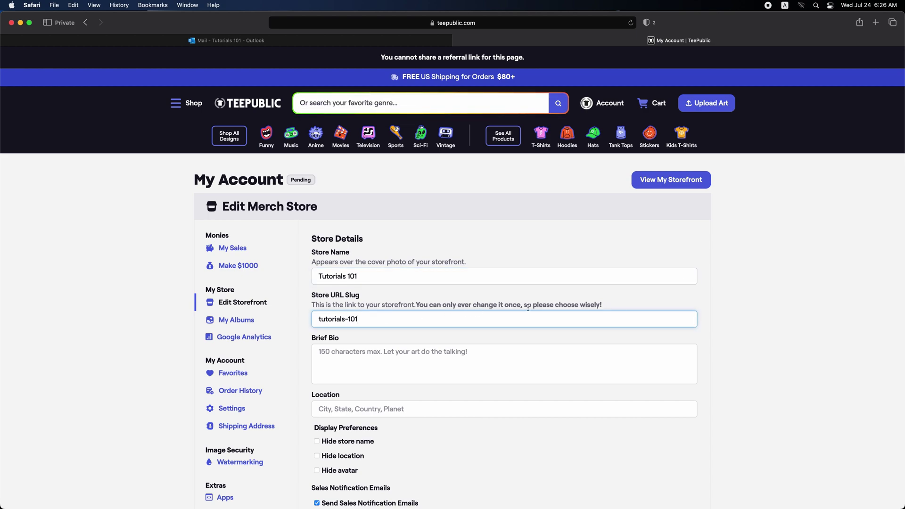
pyautogui.click(382, 352)
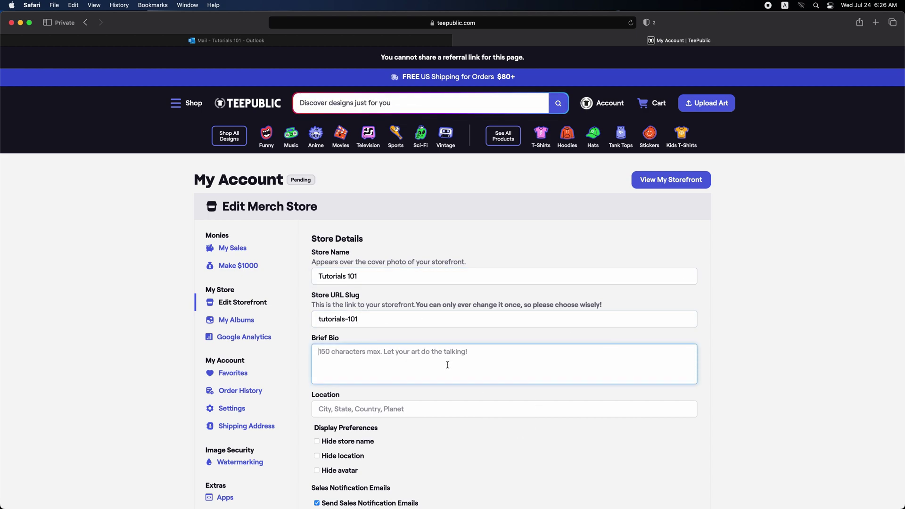
pyautogui.scroll(-2, 424, 365)
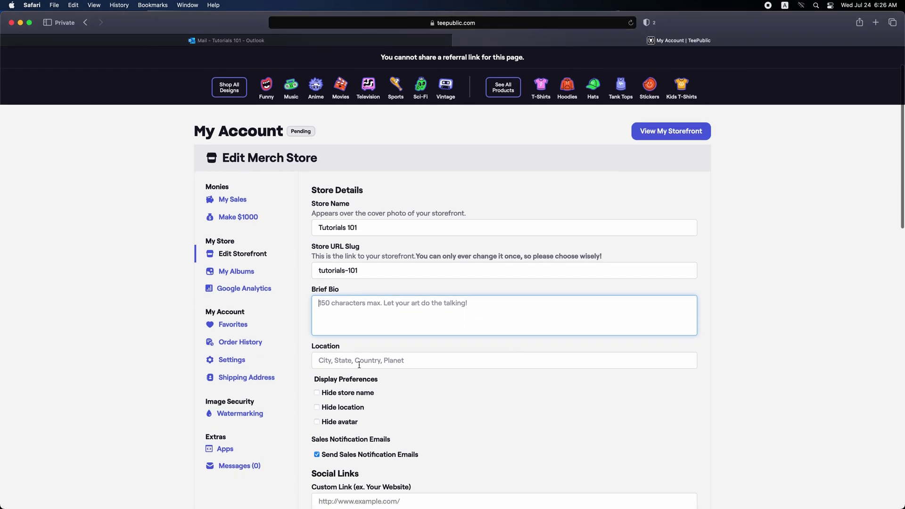
pyautogui.click(349, 398)
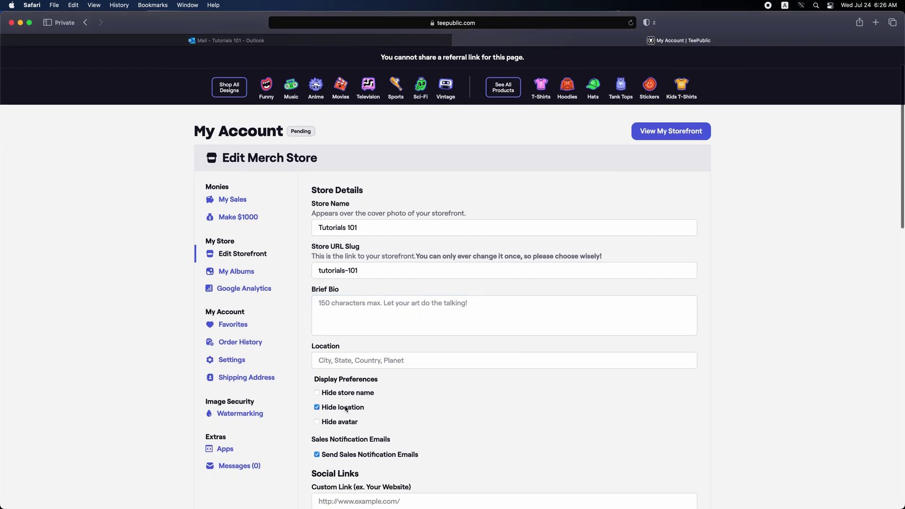
pyautogui.click(345, 407)
pyautogui.scroll(-3, 446, 418)
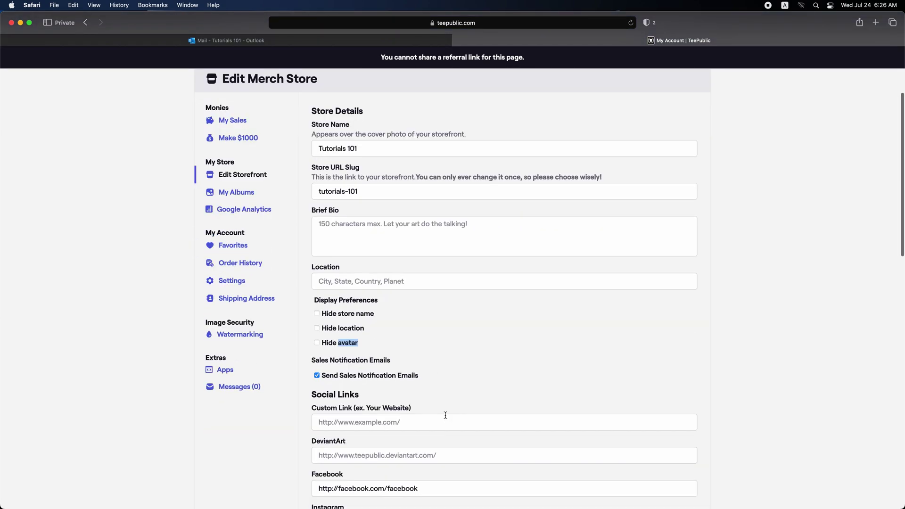
pyautogui.scroll(-3, 463, 378)
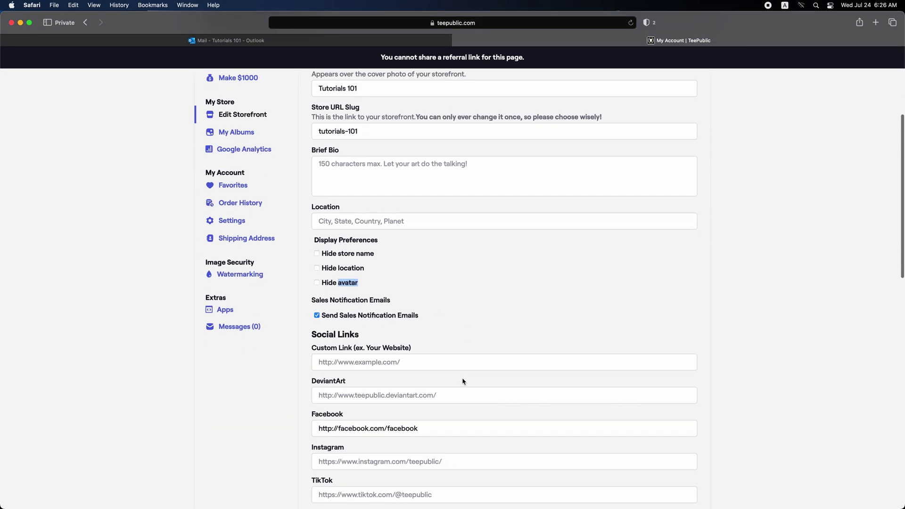
# - Delete the placeholder Facebook link and save the storefront details
pyautogui.tripleClick(395, 368)
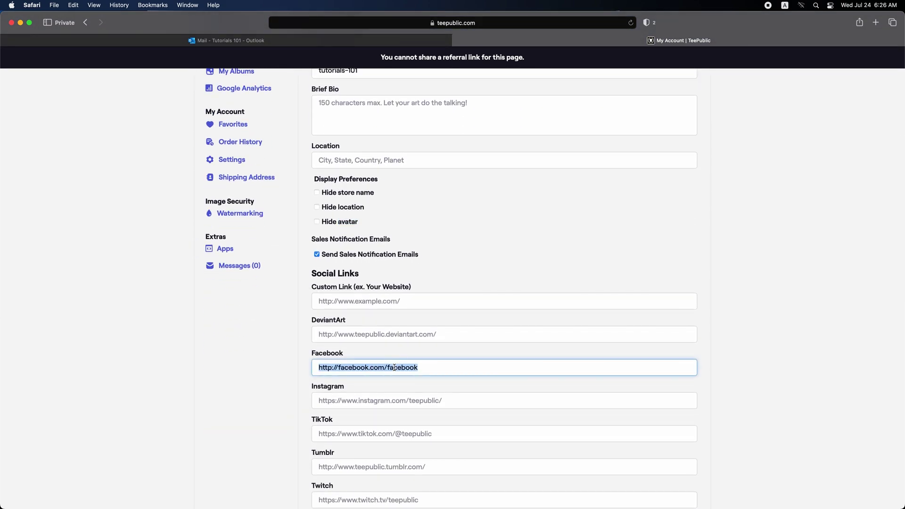
pyautogui.press('BackSpace')
pyautogui.scroll(-5, 440, 368)
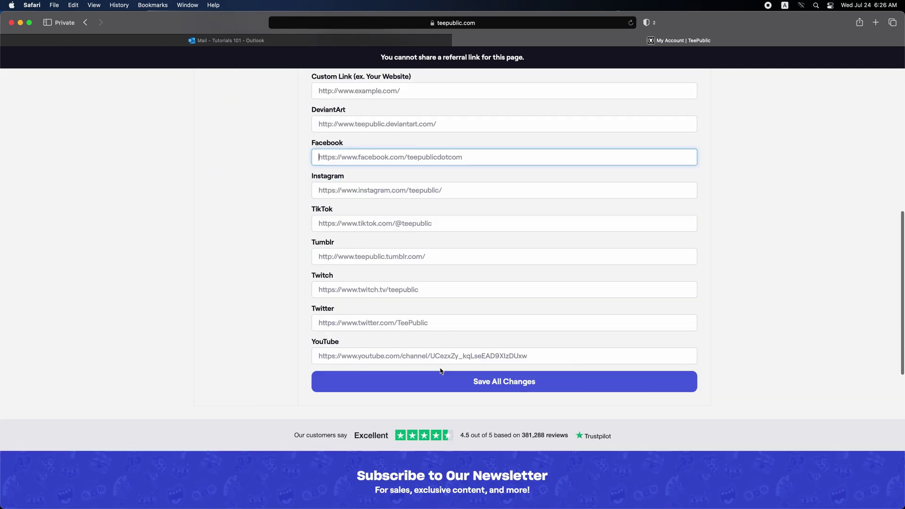
pyautogui.click(504, 376)
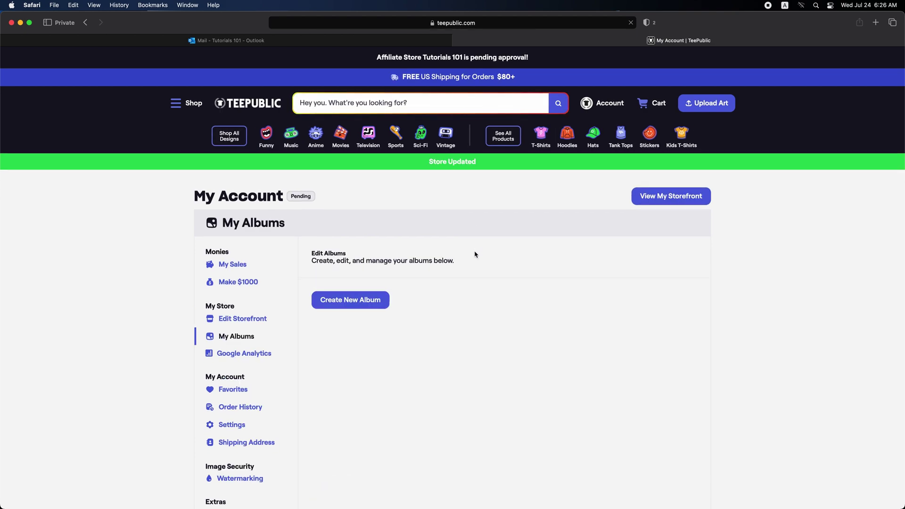
# - Create the 'Tutorials' album, add the uploaded design to it, and save
pyautogui.click(341, 304)
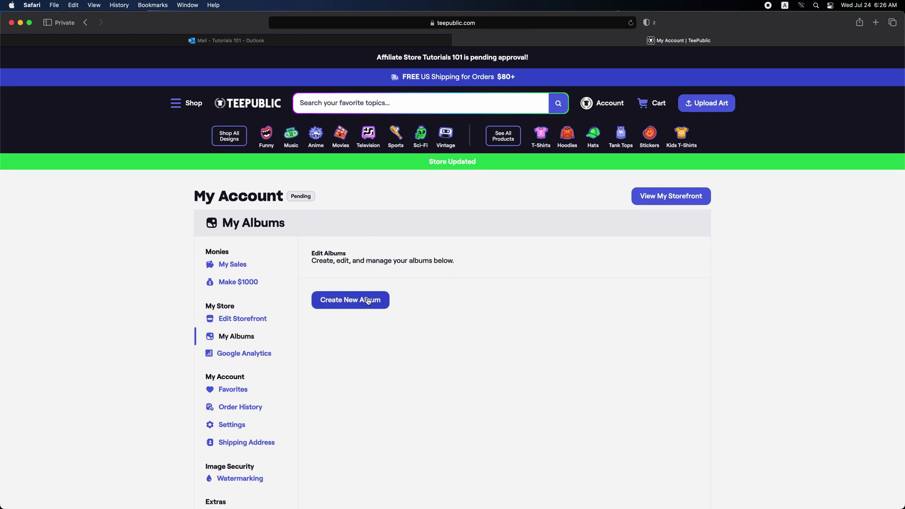
pyautogui.click(387, 301)
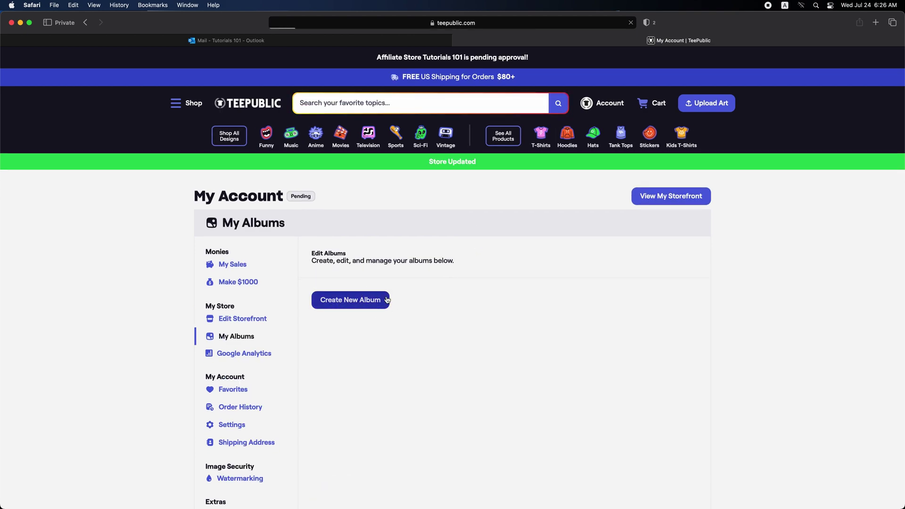
pyautogui.click(289, 196)
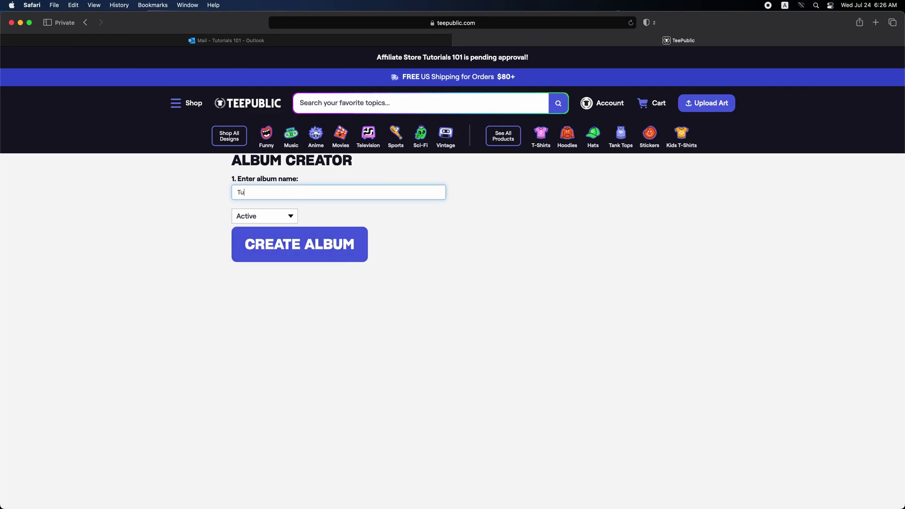
pyautogui.click(319, 232)
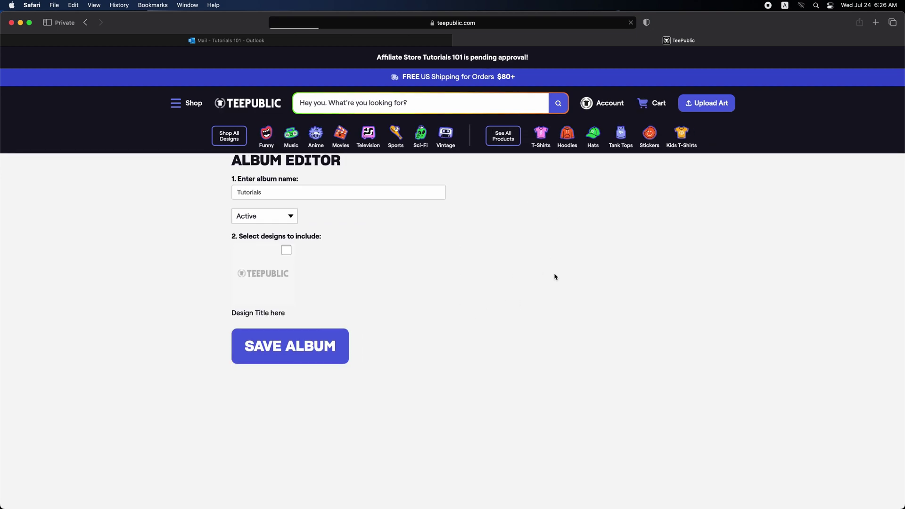
pyautogui.click(286, 251)
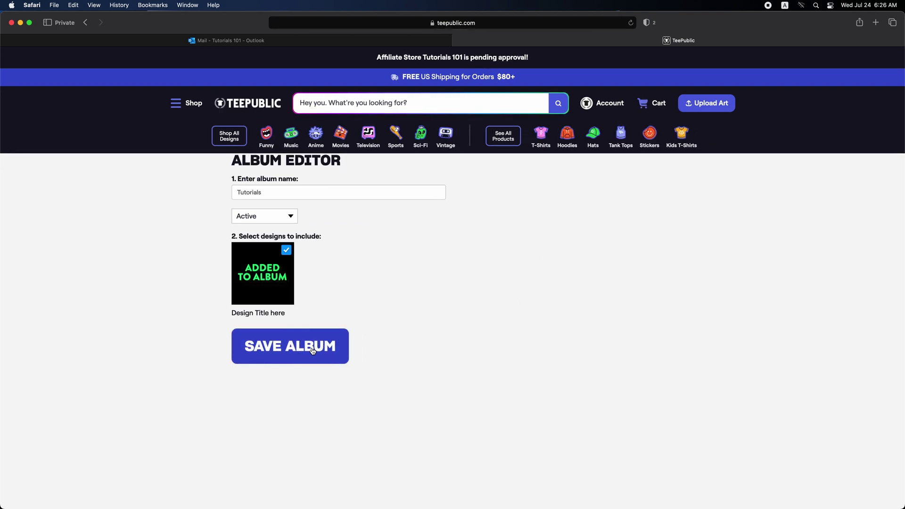
pyautogui.click(313, 350)
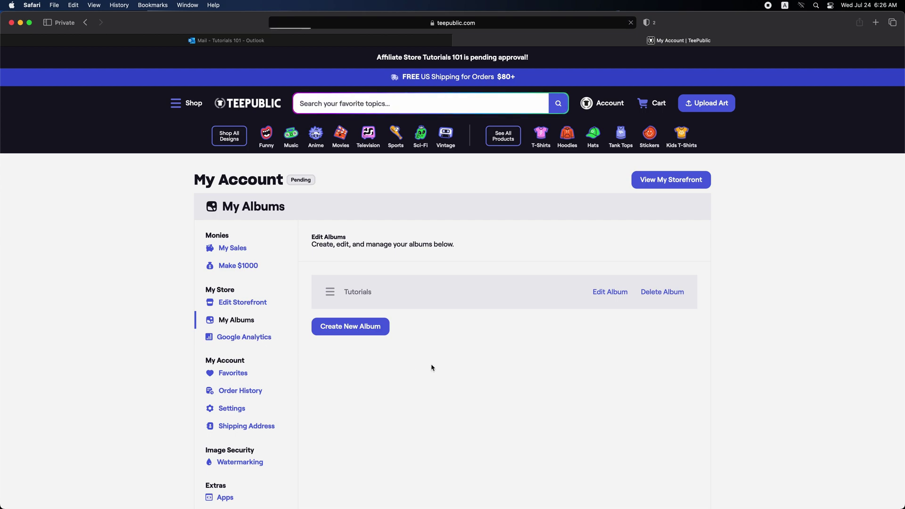
# - Browse the Google Analytics, Messages, Apps and Storefront pages, ending on Account Settings
pyautogui.click(365, 348)
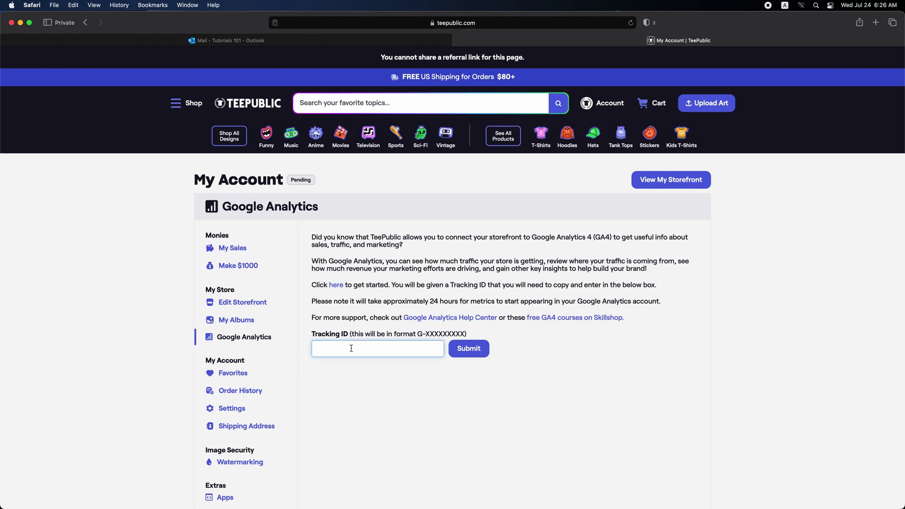
pyautogui.click(456, 399)
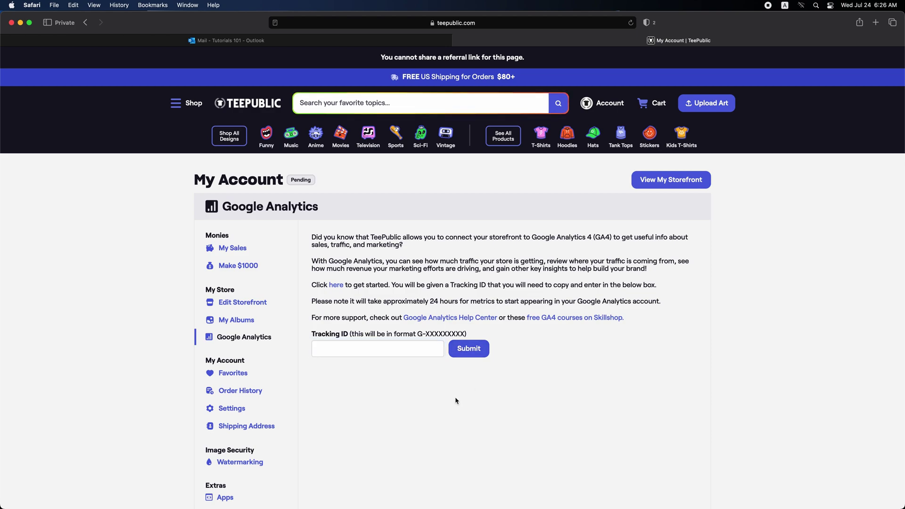
pyautogui.scroll(-3, 455, 401)
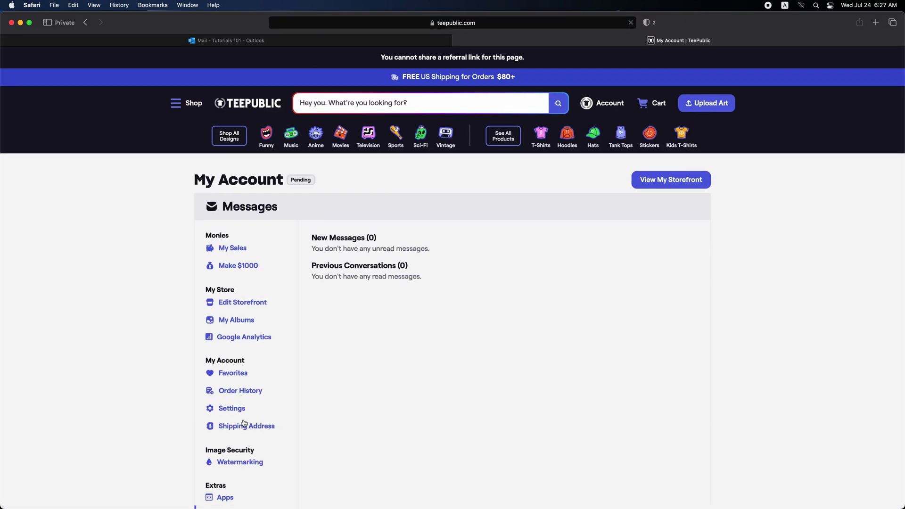
pyautogui.click(235, 411)
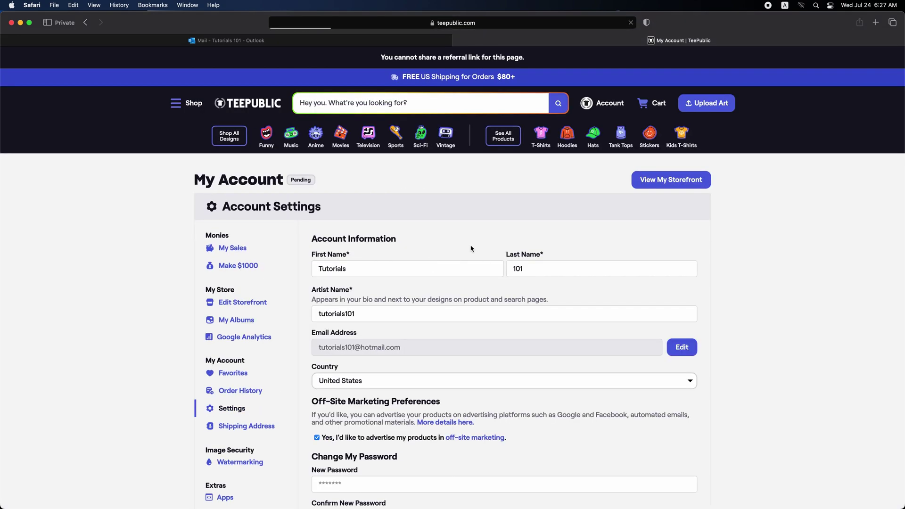
pyautogui.scroll(-2, 484, 265)
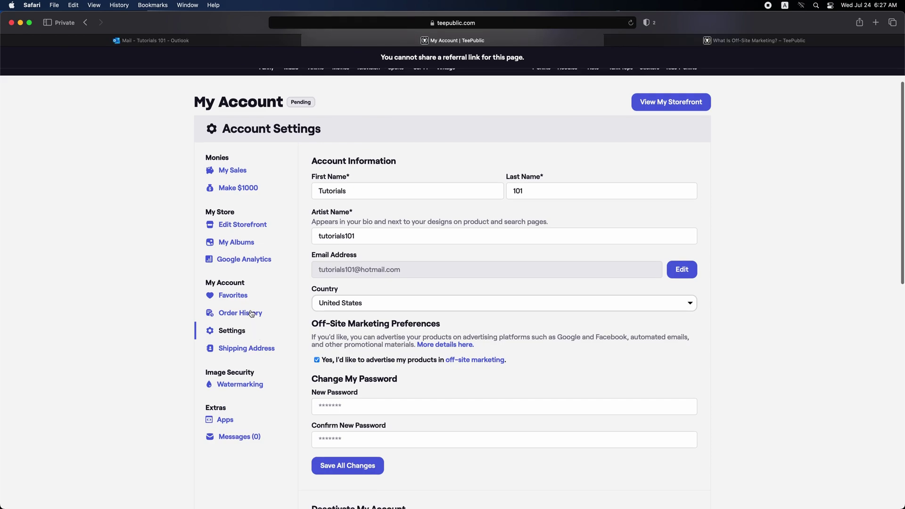
pyautogui.click(226, 420)
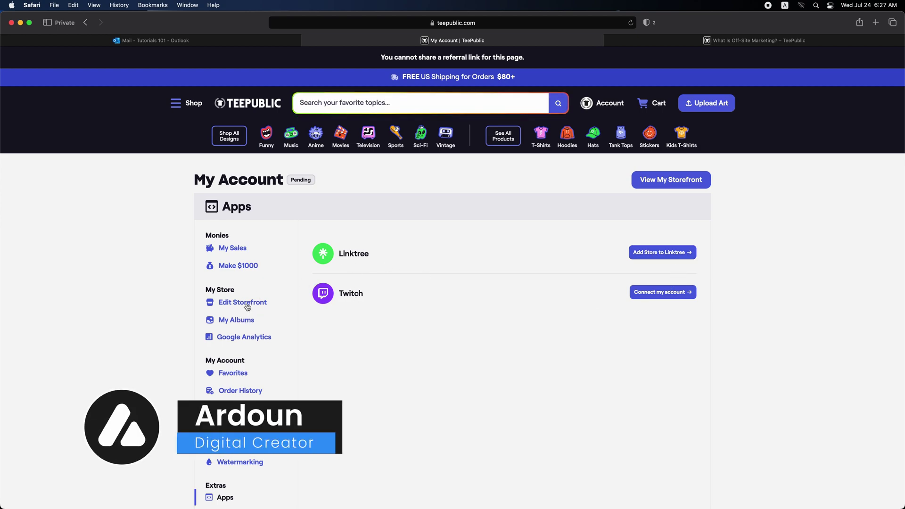
pyautogui.click(247, 303)
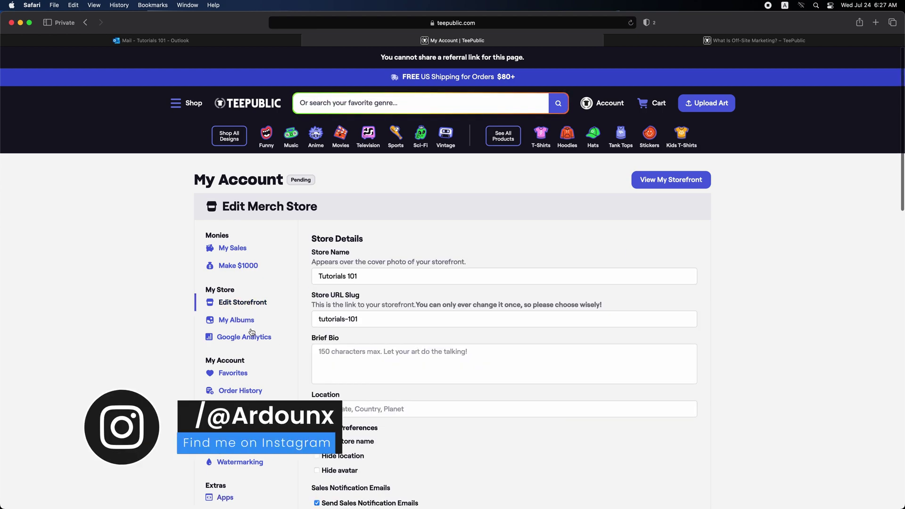
pyautogui.click(235, 408)
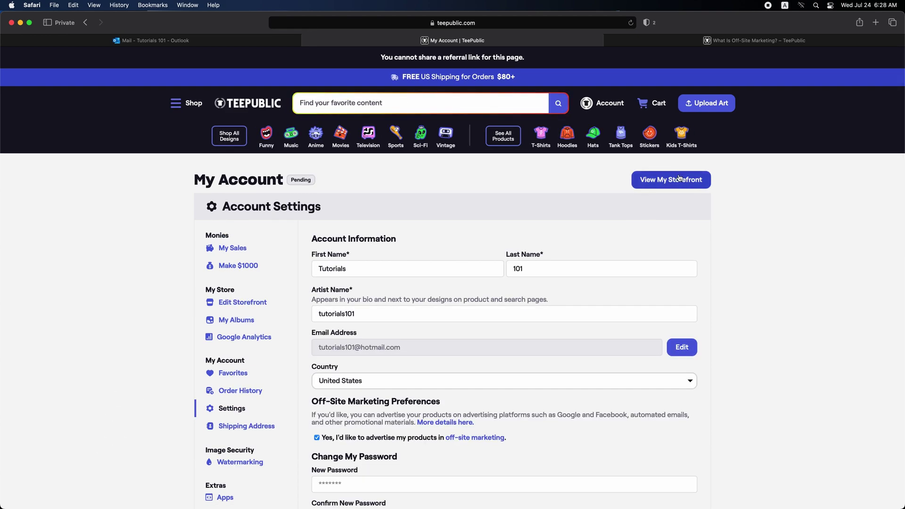
# - View the Tutorials 101 storefront, sort by Popular and Newest, and browse Tank Tops and T-Shirts
pyautogui.click(680, 181)
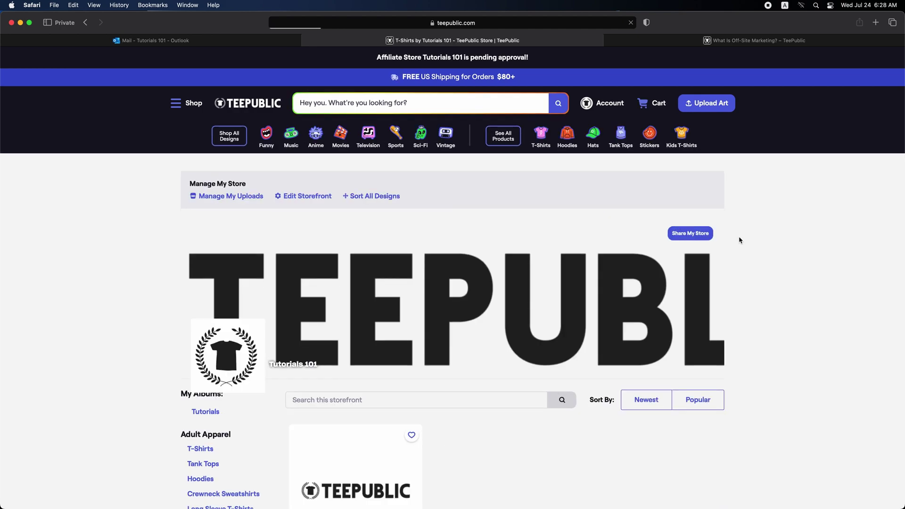
pyautogui.scroll(-5, 745, 310)
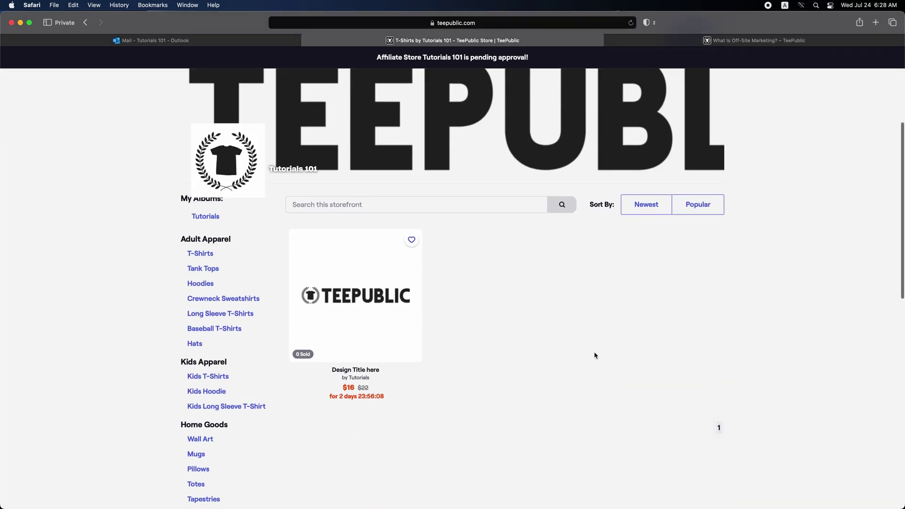
pyautogui.click(699, 205)
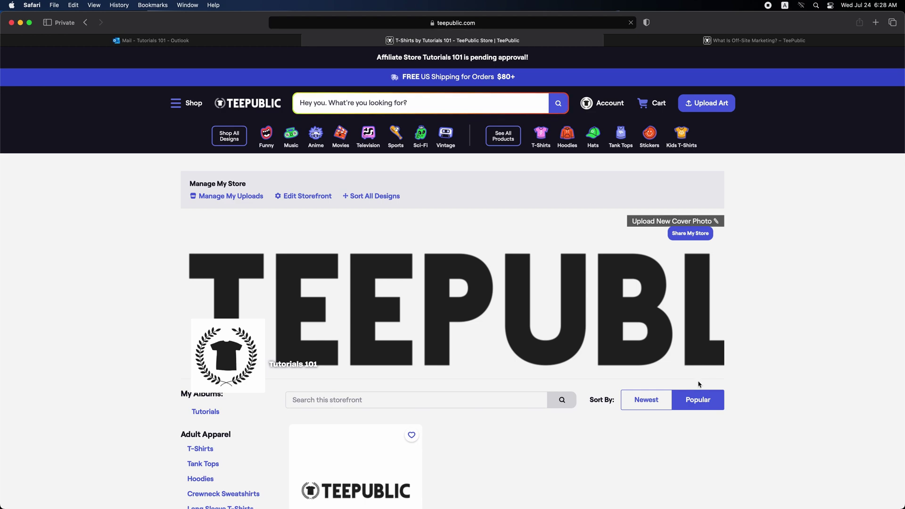
pyautogui.scroll(-4, 692, 382)
pyautogui.click(647, 254)
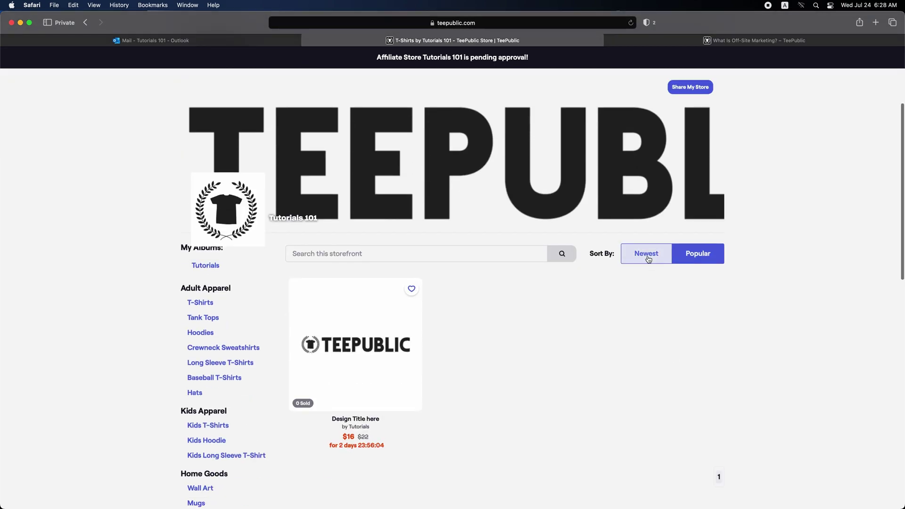
pyautogui.scroll(-4, 601, 369)
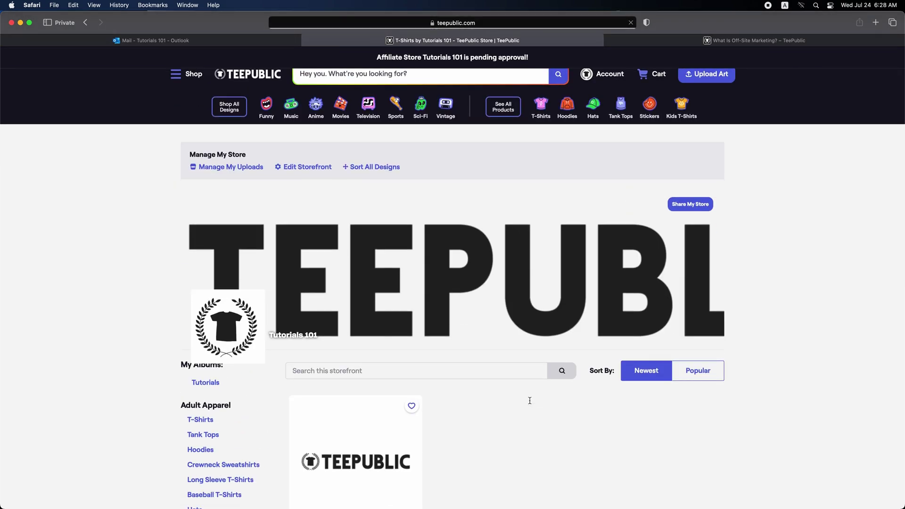
pyautogui.click(361, 258)
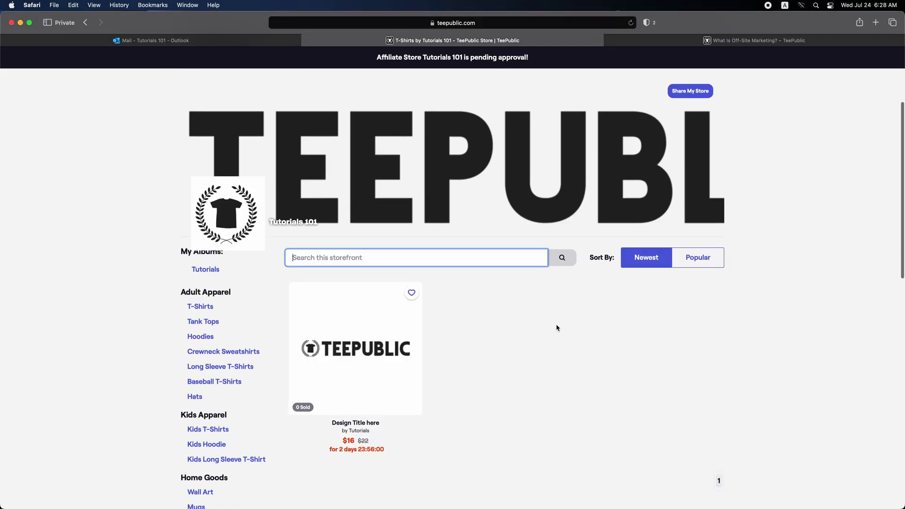
pyautogui.scroll(-2, 555, 329)
pyautogui.click(198, 240)
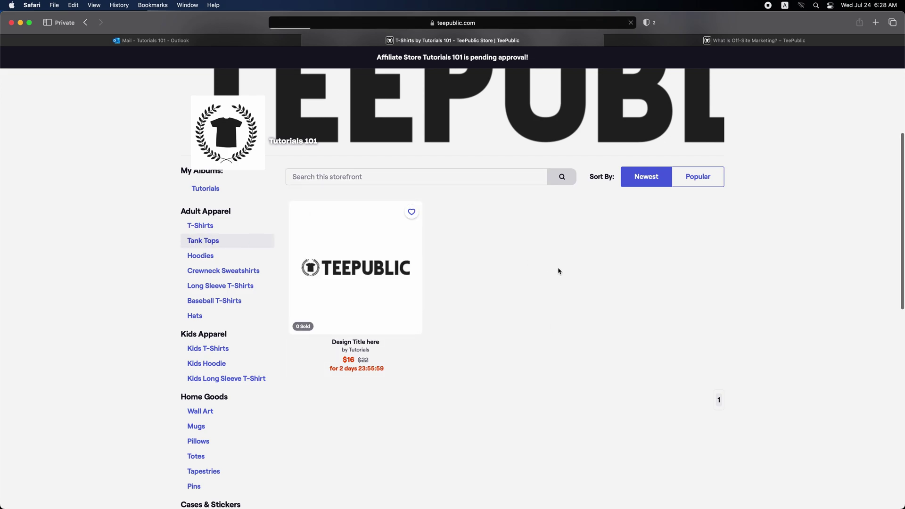
pyautogui.scroll(-5, 537, 364)
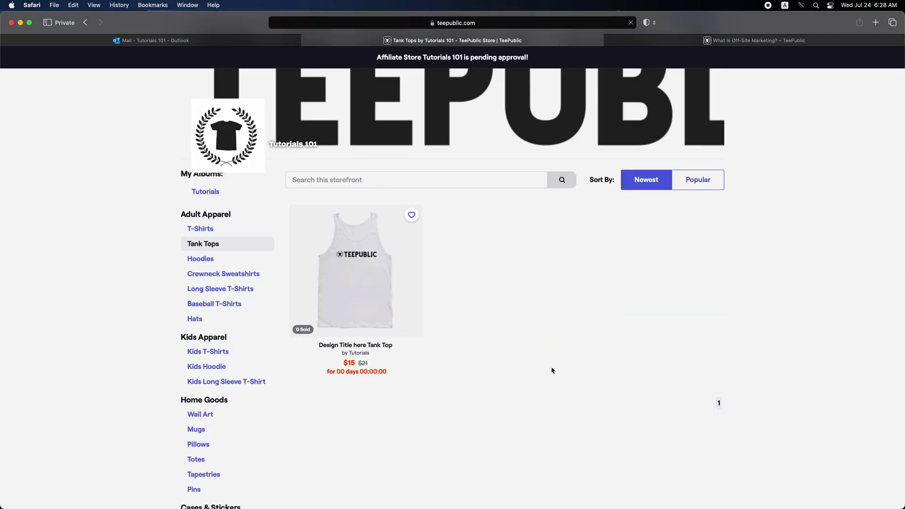
pyautogui.click(201, 229)
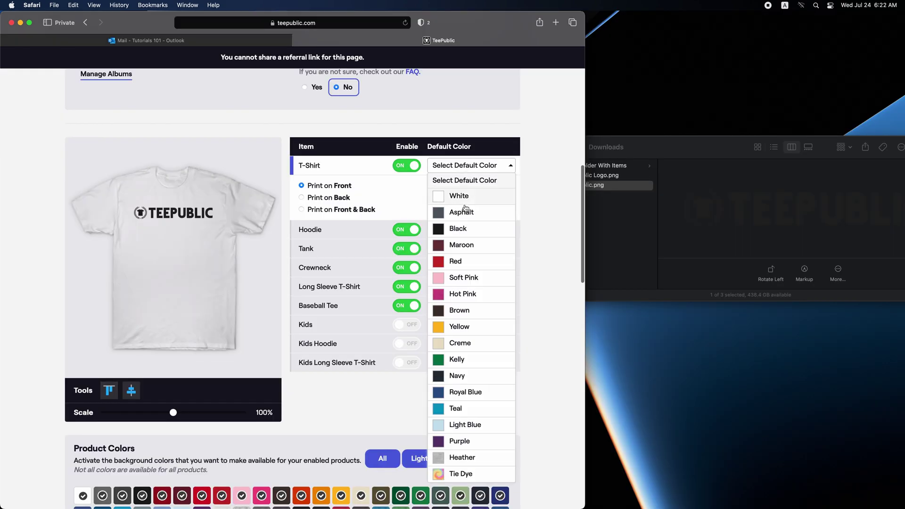
# - Set default colours: White/Black Baseball Tee, Vintage Royal Kids Hoodie, Deep Royal Kids Long Sleeve
pyautogui.click(474, 305)
pyautogui.click(469, 350)
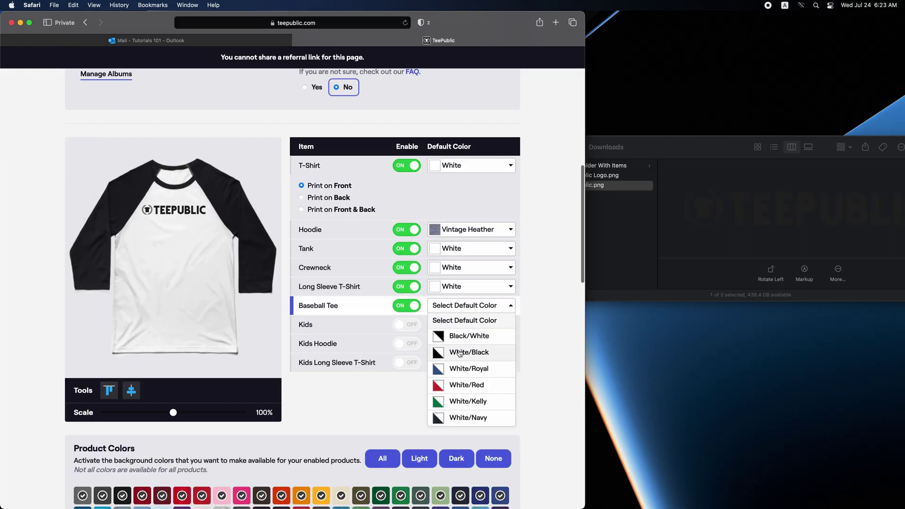
pyautogui.click(467, 422)
pyautogui.click(470, 364)
pyautogui.click(467, 425)
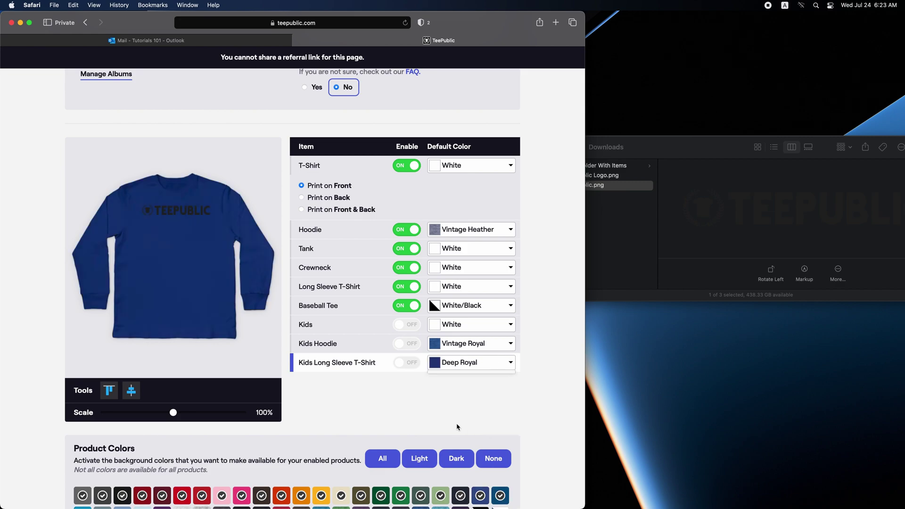
pyautogui.scroll(-3, 410, 256)
# - Enable the Kids, Kids Hoodie and Kids Long Sleeve products, keeping only light colours available
pyautogui.click(407, 253)
pyautogui.click(406, 234)
pyautogui.click(406, 215)
pyautogui.scroll(-1, 245, 261)
pyautogui.scroll(3, 245, 261)
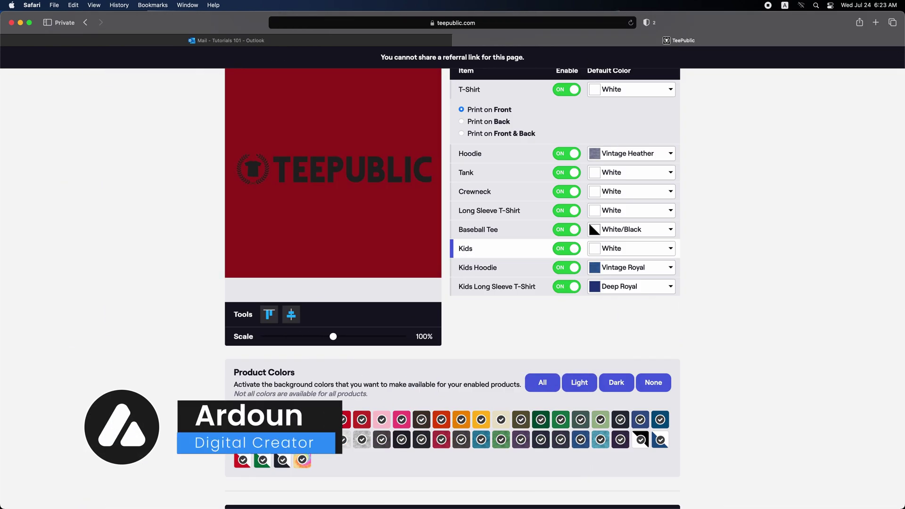
pyautogui.click(579, 383)
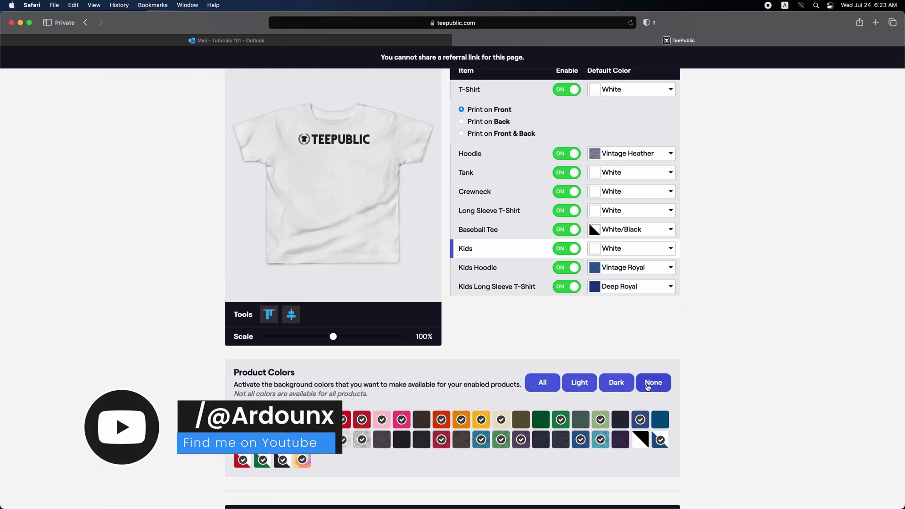